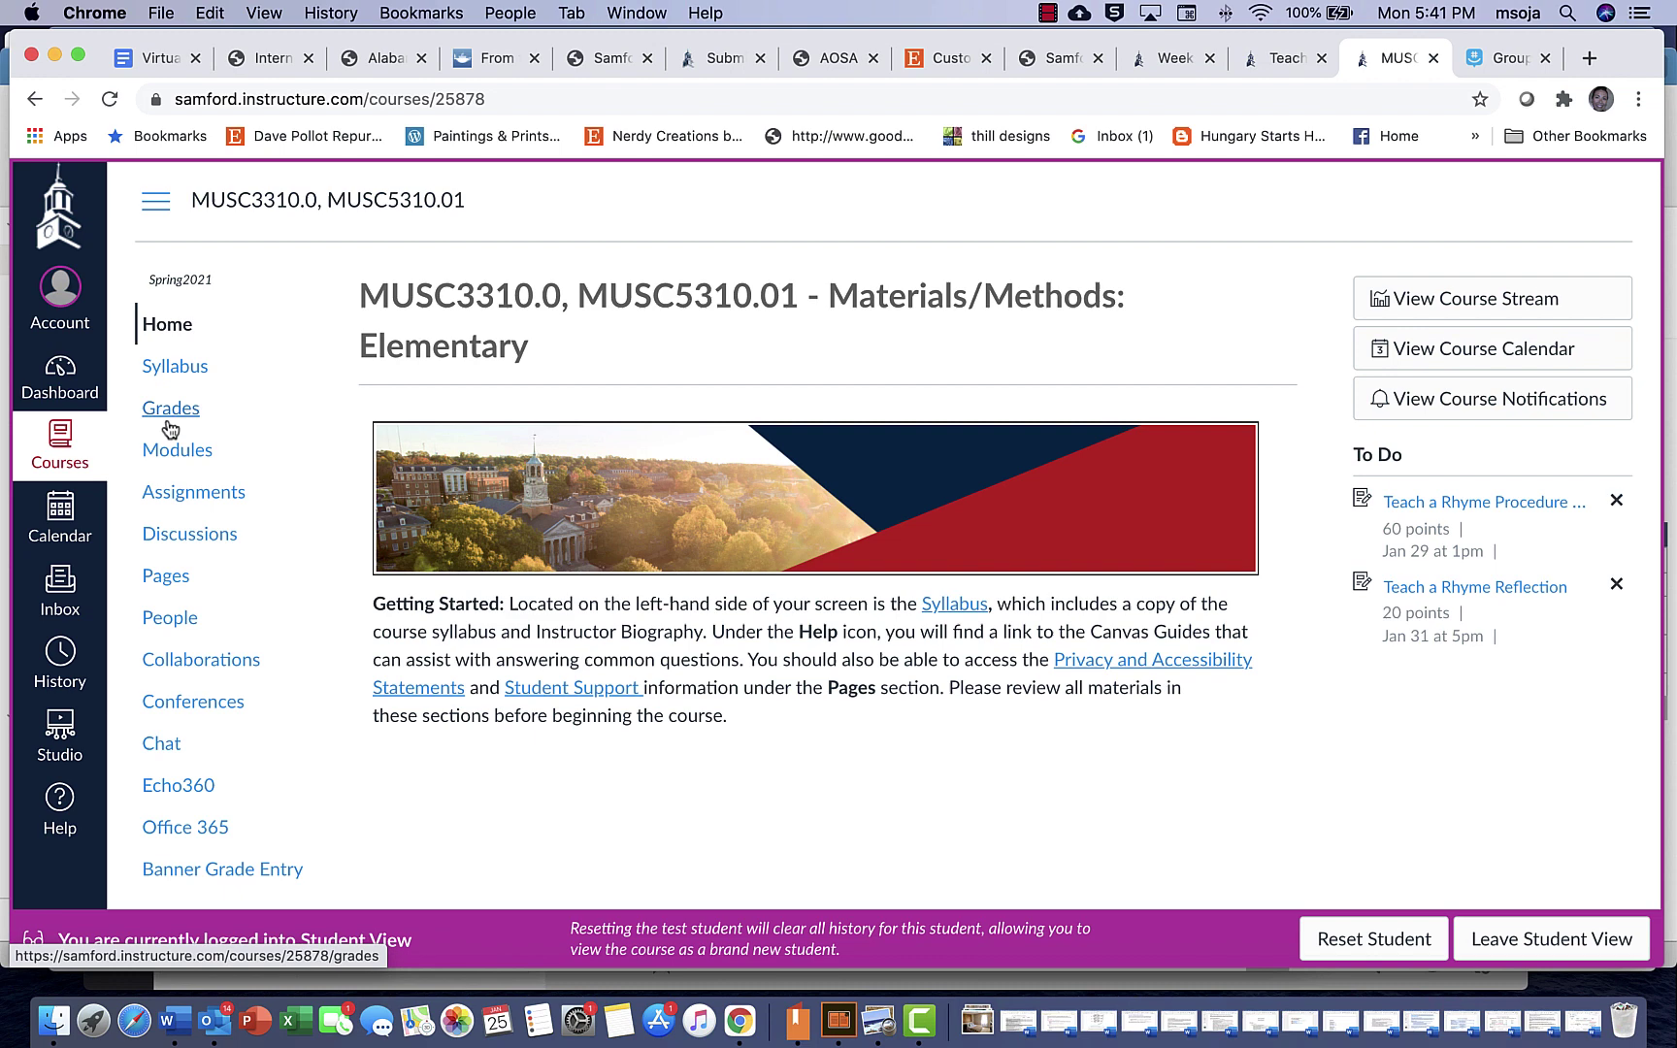
Open the Modules list for the MUSC3310/MUSC5310 course from the sidebar.
{"action": "left_click", "coordinate": [179, 453]}
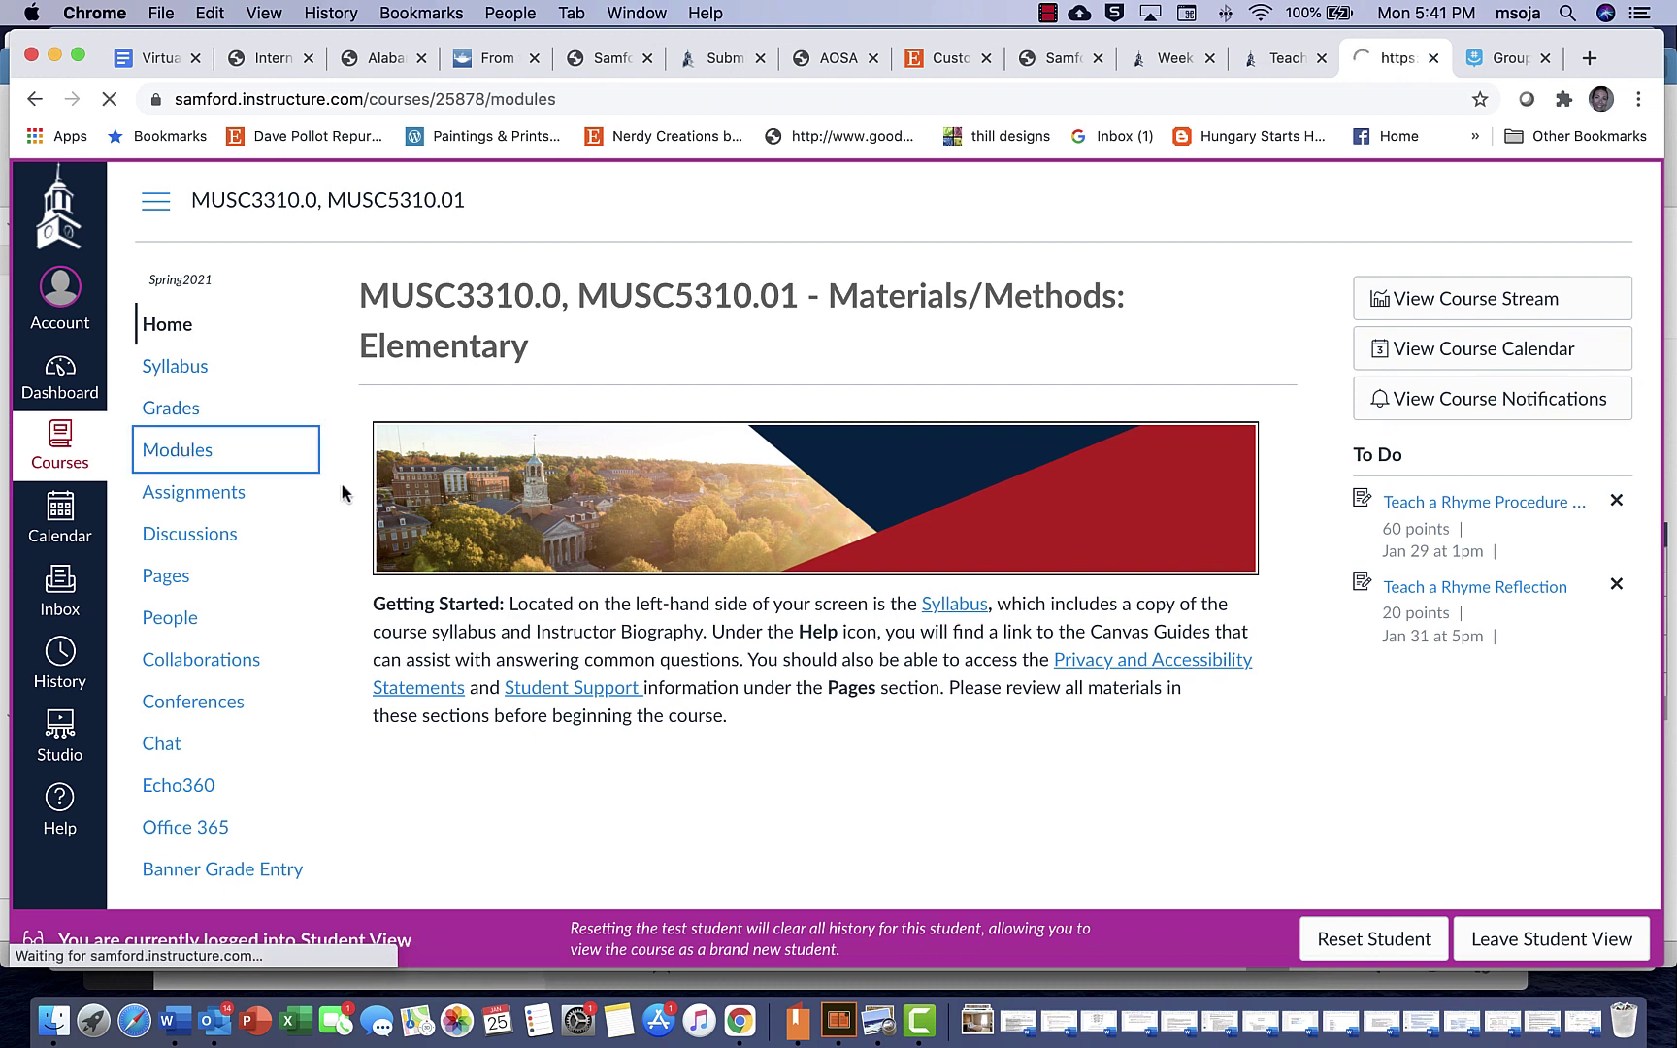
Open the Week 1 page and highlight its four learning objectives and the syllabus task.
{"action": "left_click", "coordinate": [580, 488]}
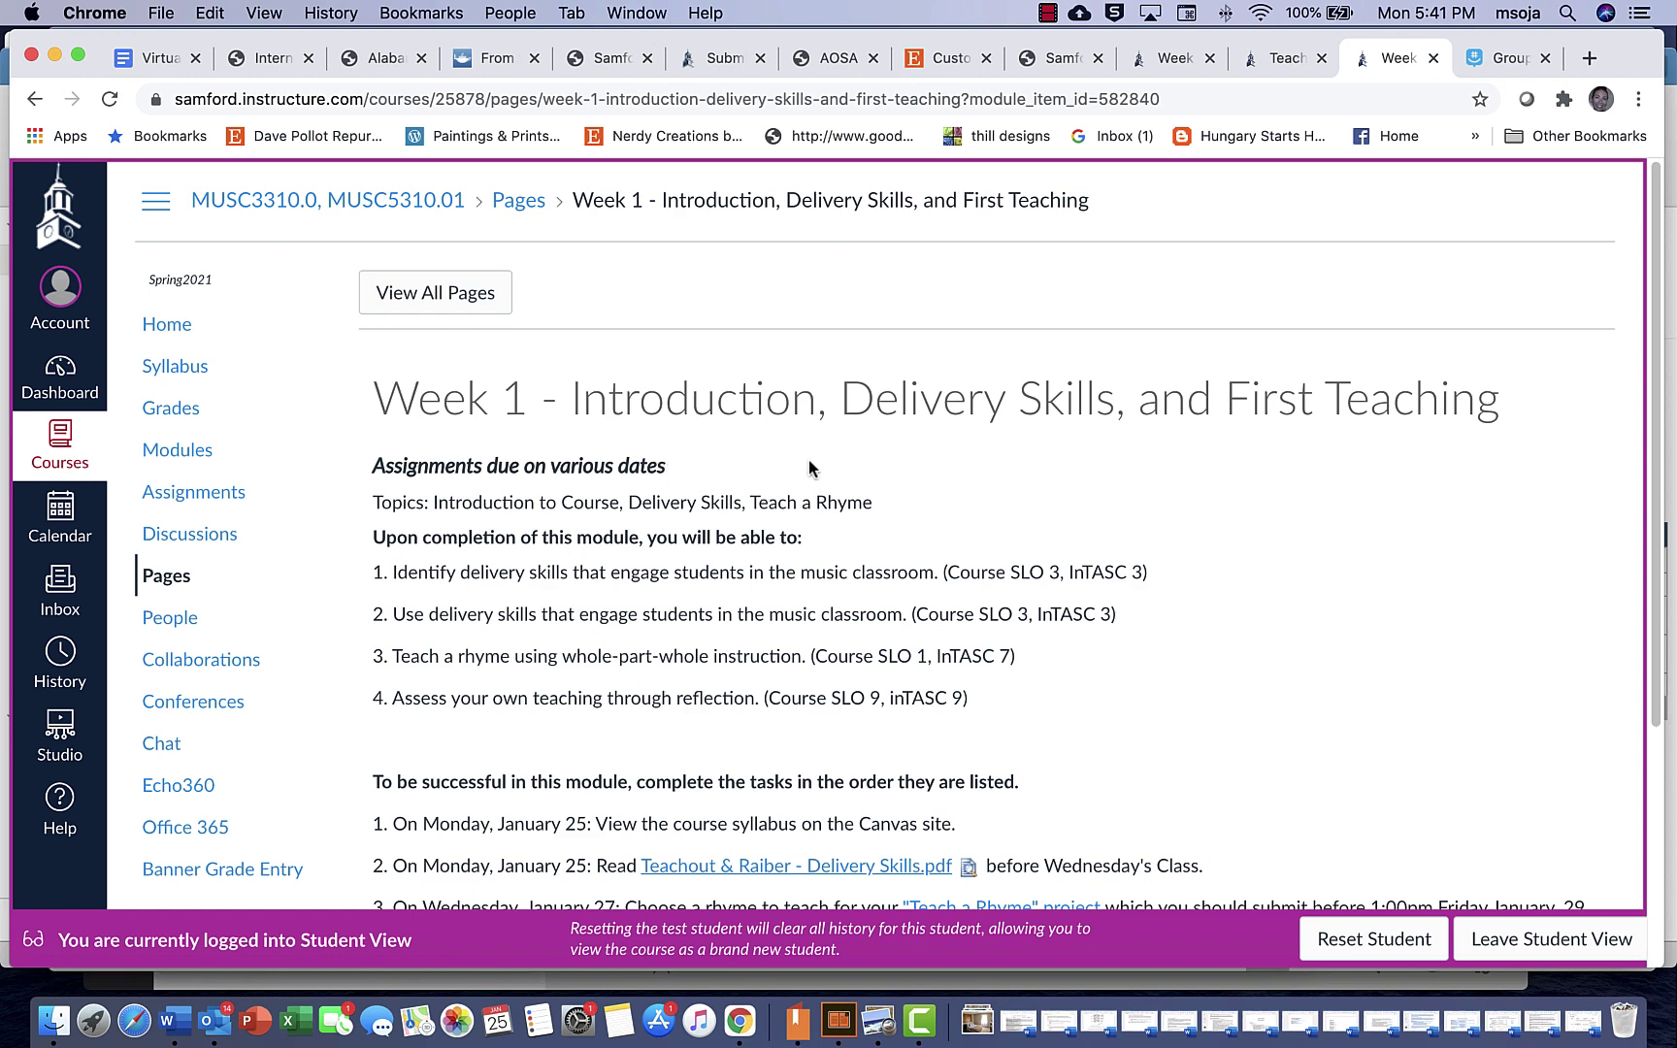
{"action": "scroll", "coordinate": [970, 517], "scroll_direction": "down", "scroll_amount": 1}
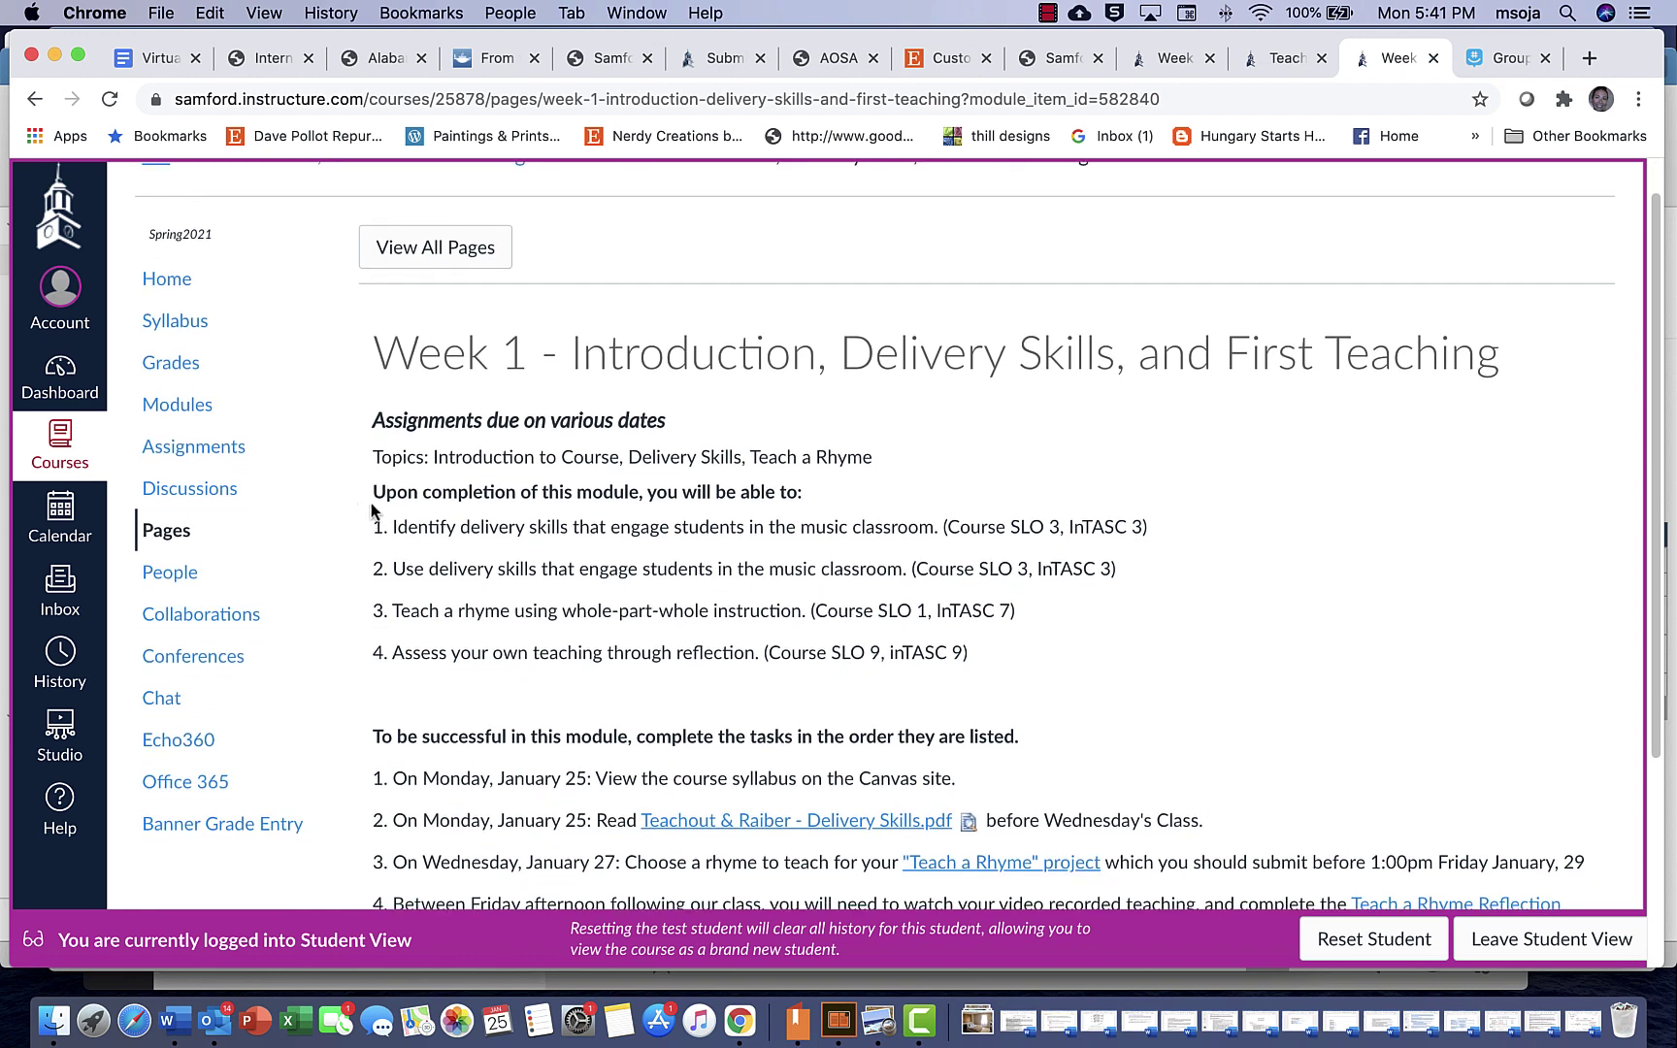
{"action": "left_click_drag", "start_coordinate": [374, 526], "coordinate": [1034, 669]}
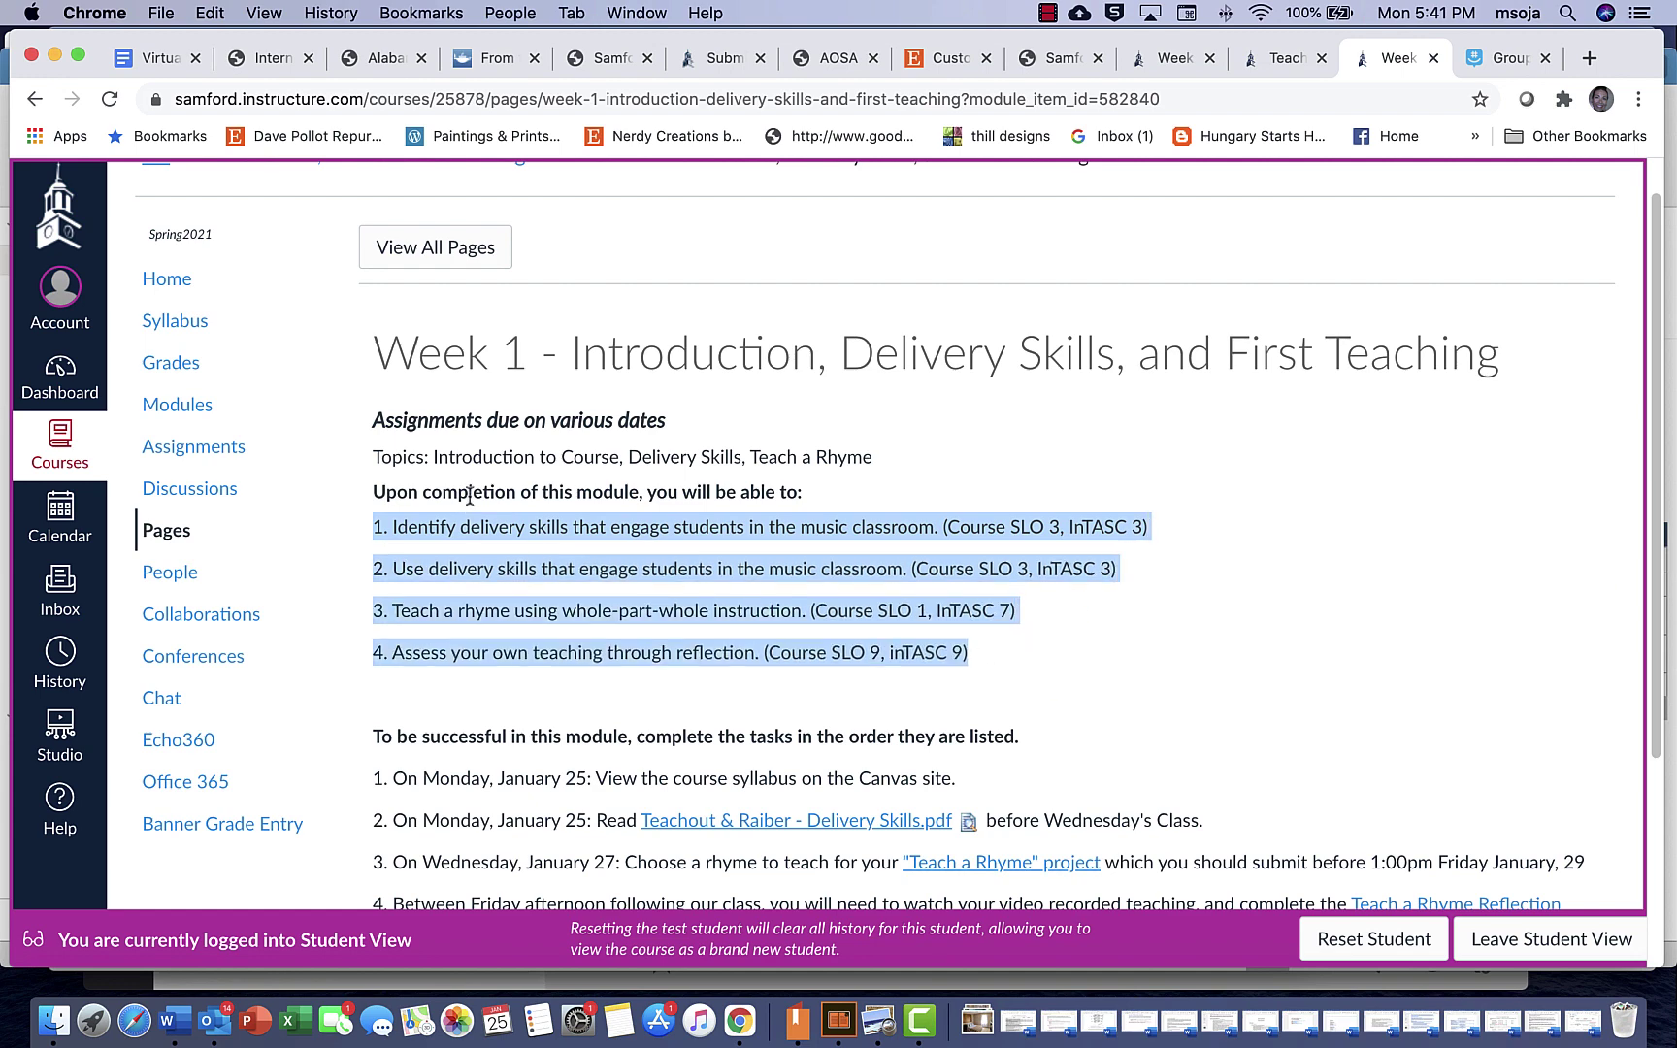
{"action": "left_click", "coordinate": [1245, 667]}
{"action": "scroll", "coordinate": [1247, 596], "scroll_direction": "down", "scroll_amount": 3}
{"action": "scroll", "coordinate": [1247, 590], "scroll_direction": "down", "scroll_amount": 2}
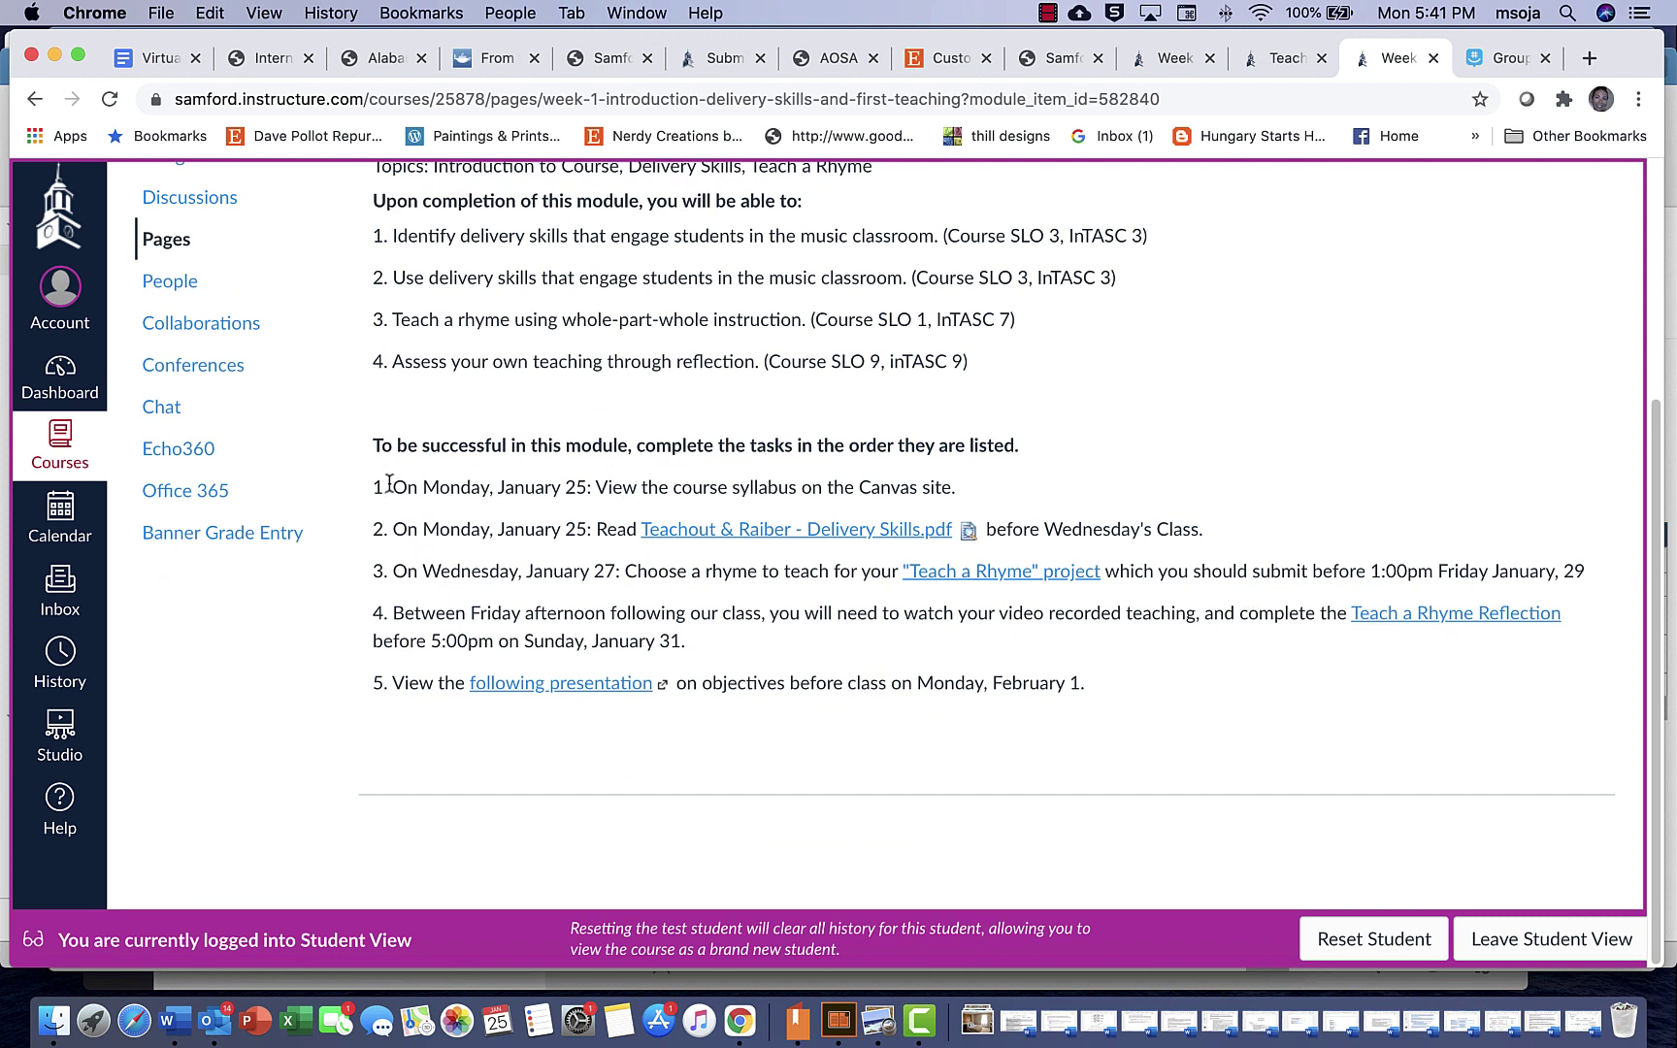
{"action": "left_click_drag", "start_coordinate": [389, 485], "coordinate": [979, 498]}
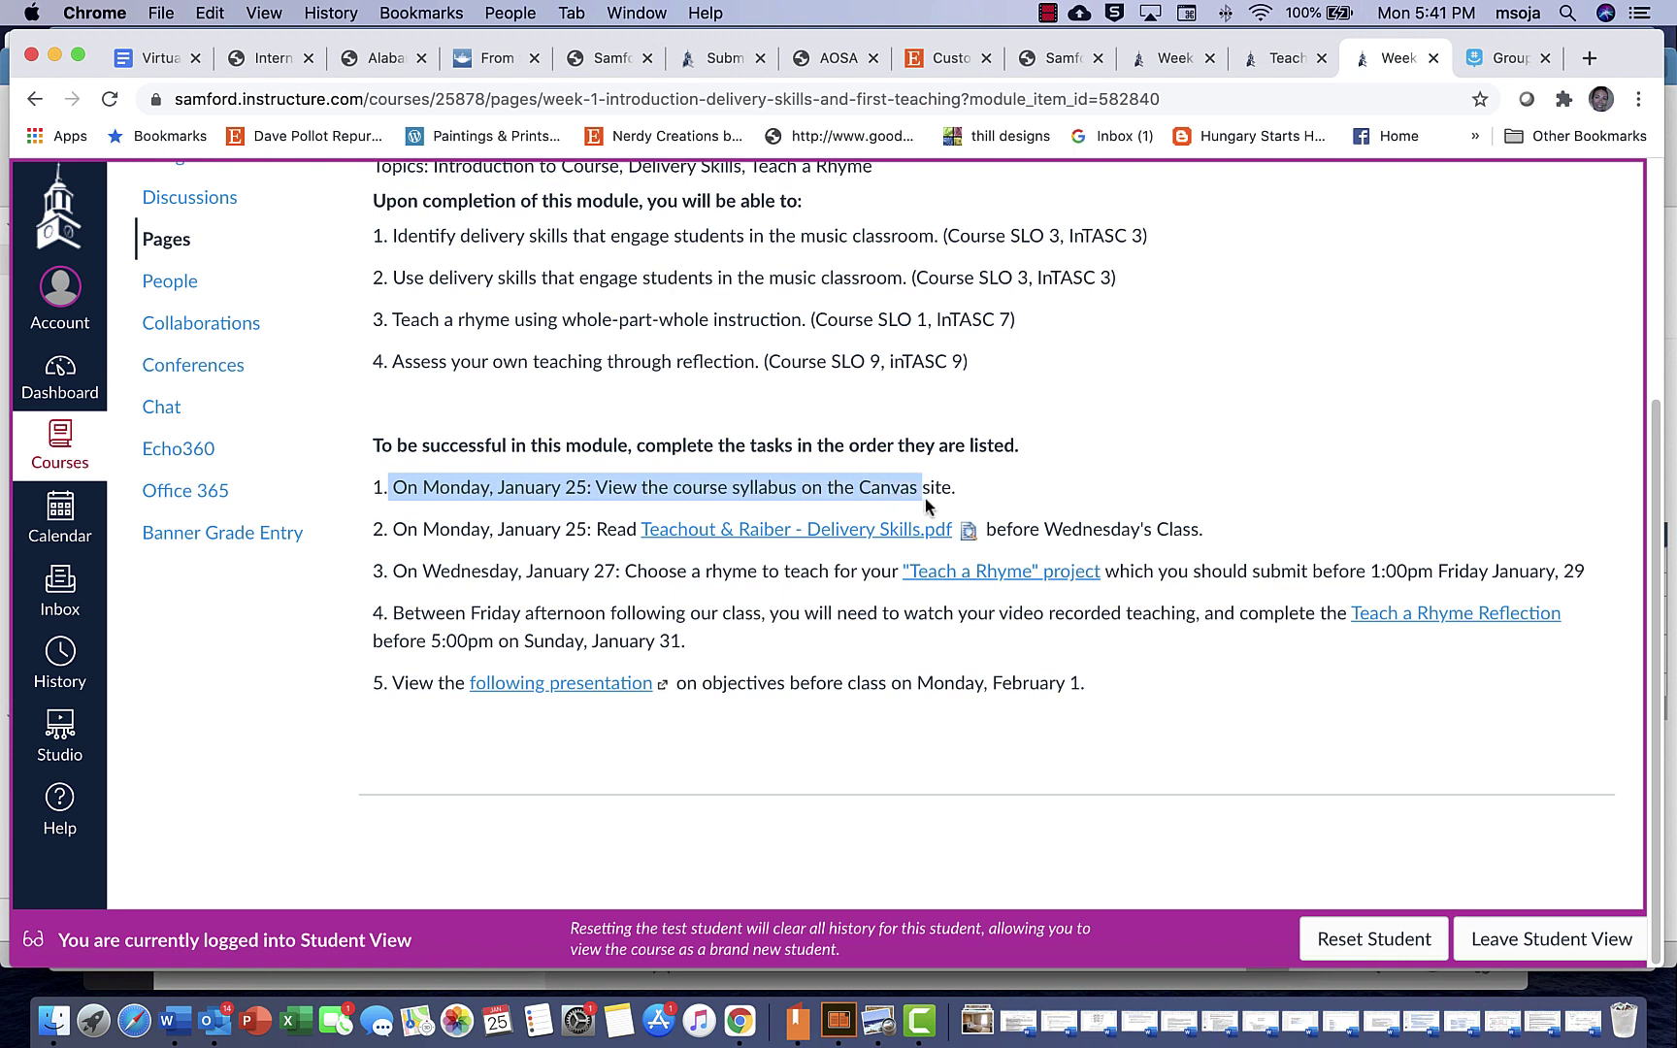
Open the Teachout & Raiber Delivery Skills PDF and page through its 14 pages.
{"action": "left_click", "coordinate": [1002, 481]}
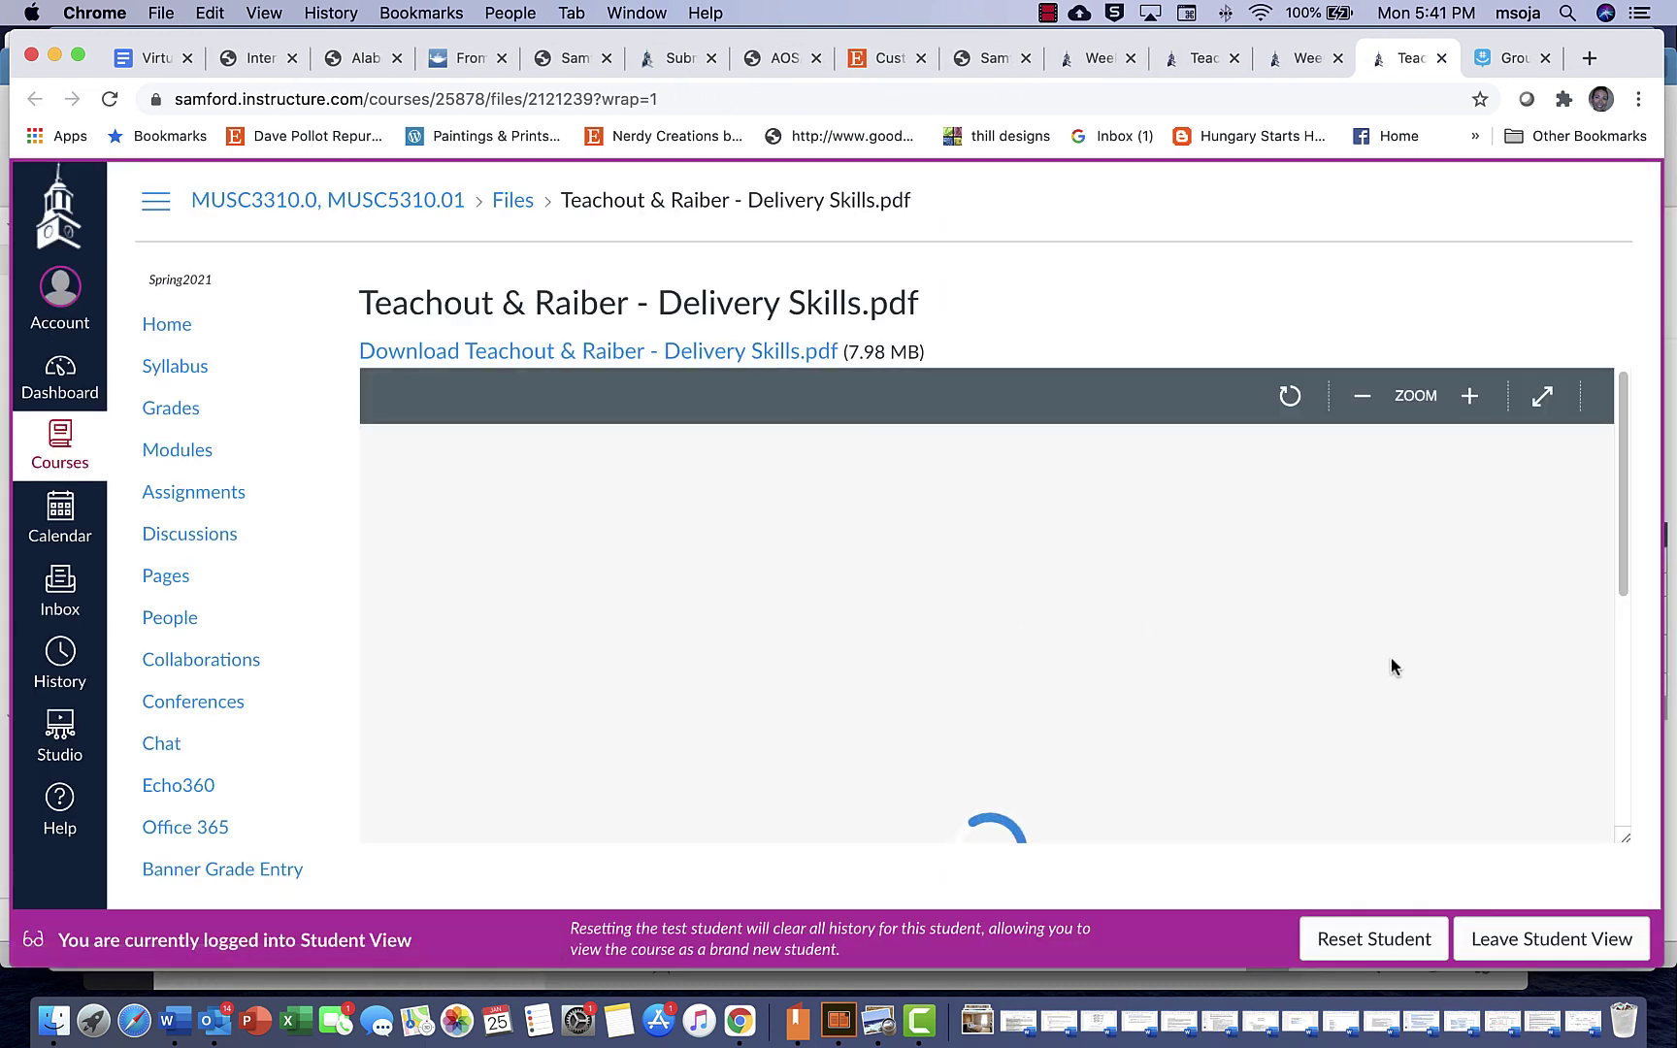
{"action": "left_click_drag", "start_coordinate": [1622, 468], "coordinate": [1670, 691]}
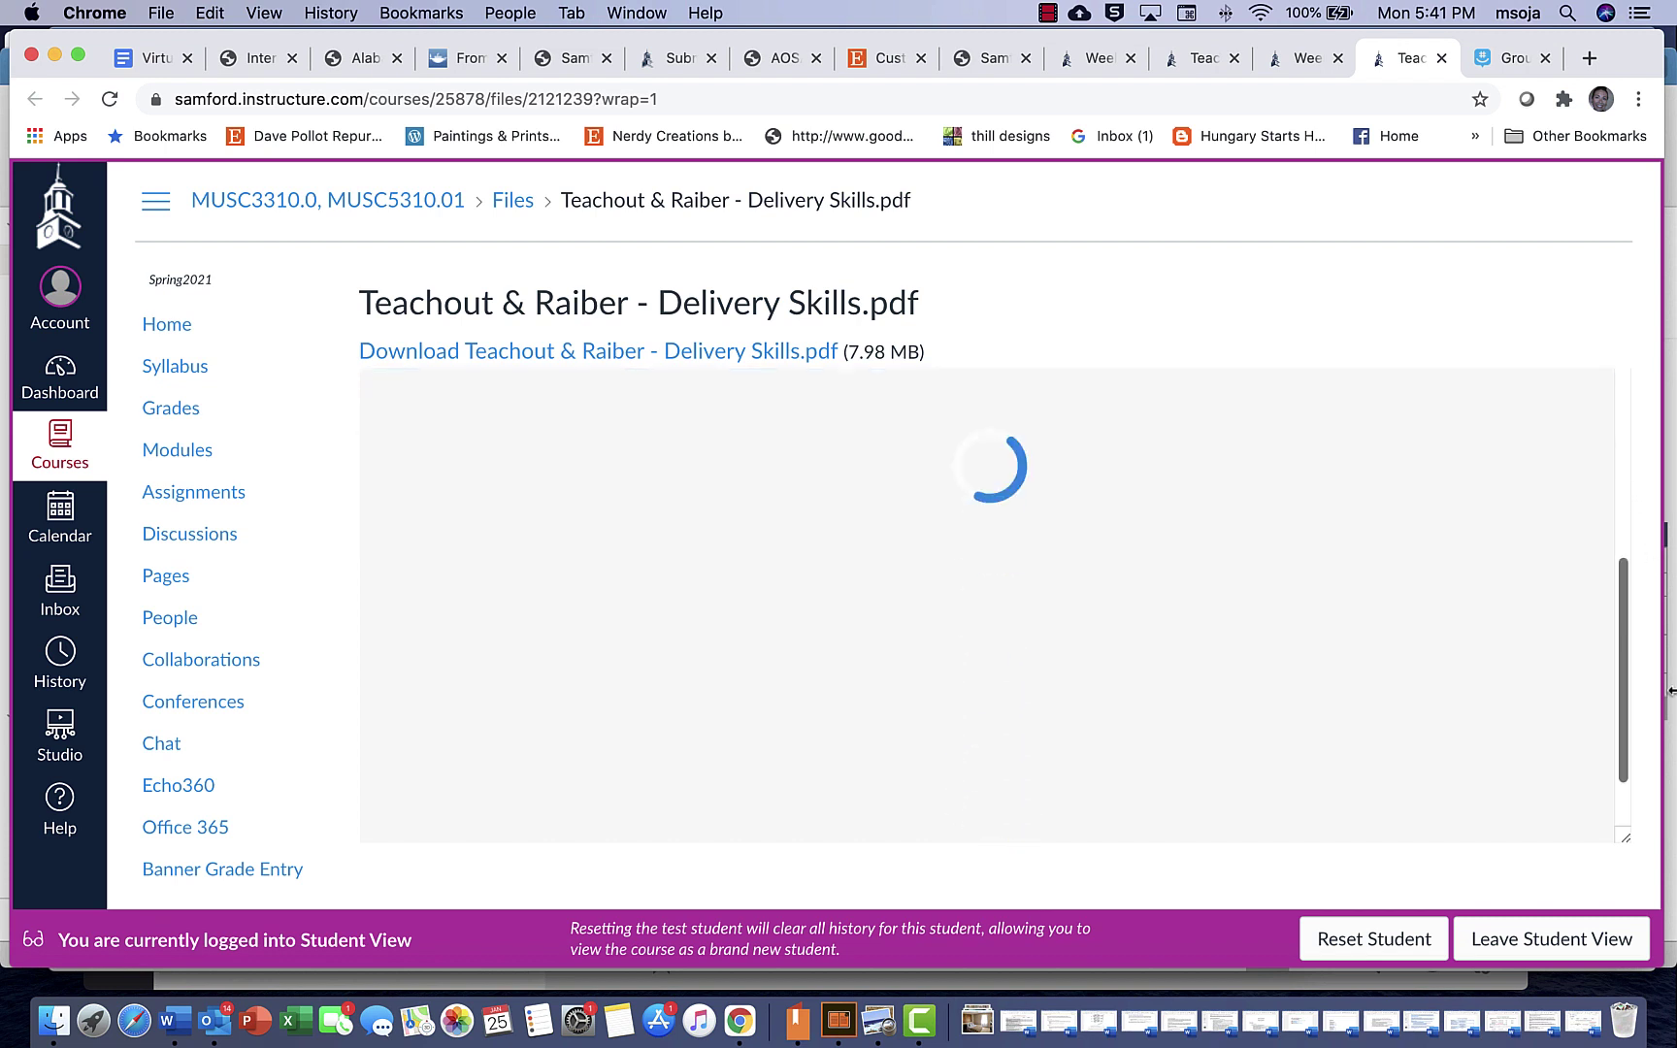
{"action": "scroll", "coordinate": [1179, 550], "scroll_direction": "up", "scroll_amount": 3}
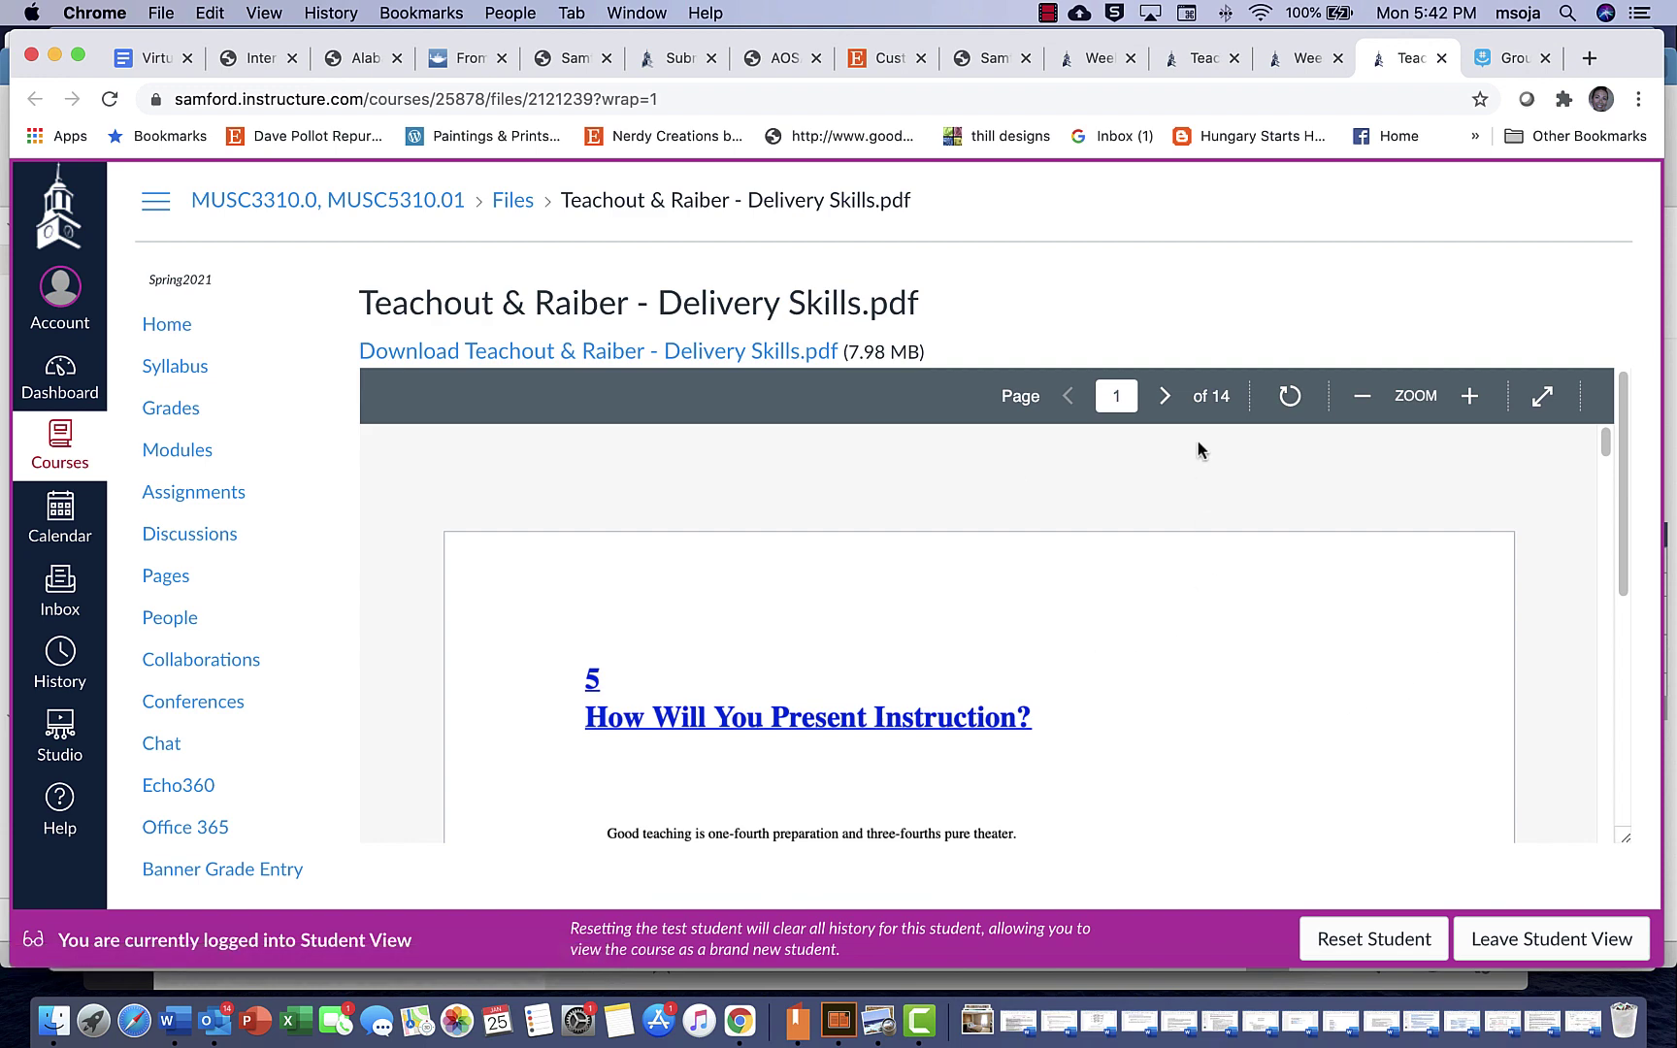
{"action": "scroll", "coordinate": [1210, 480], "scroll_direction": "down", "scroll_amount": 5}
{"action": "scroll", "coordinate": [1210, 628], "scroll_direction": "down", "scroll_amount": 5}
{"action": "scroll", "coordinate": [1188, 610], "scroll_direction": "down", "scroll_amount": 5}
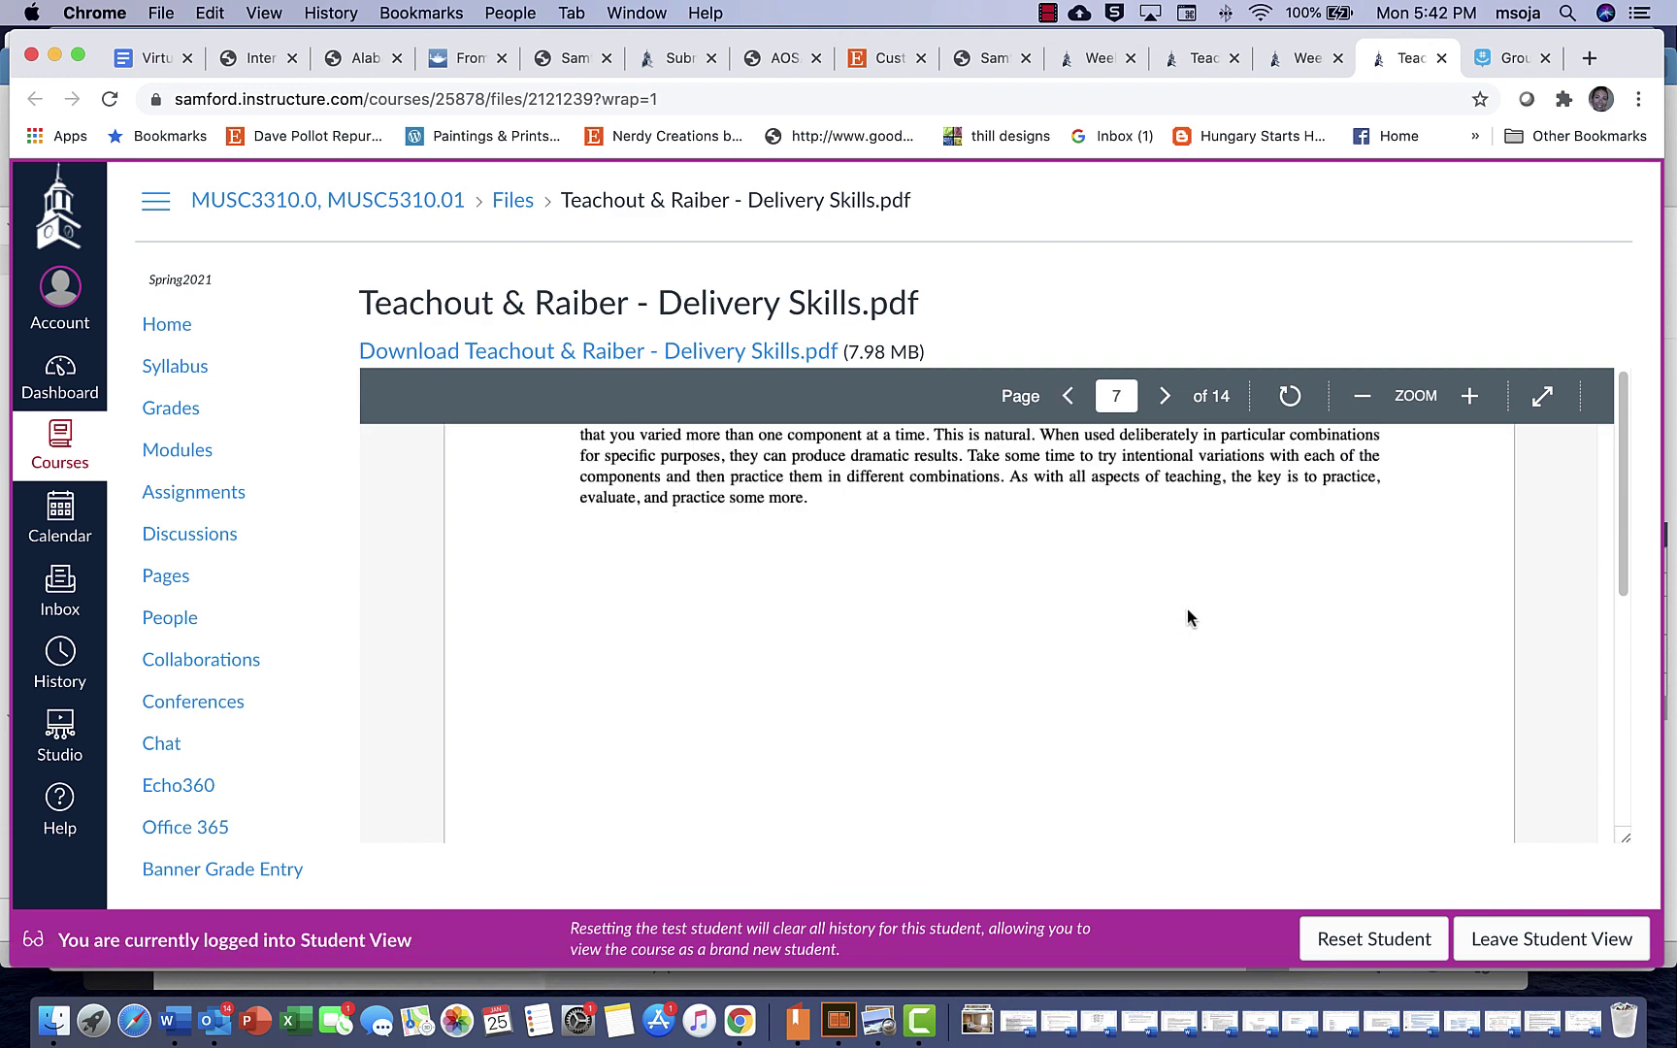
{"action": "scroll", "coordinate": [1186, 613], "scroll_direction": "down", "scroll_amount": 5}
{"action": "scroll", "coordinate": [1187, 613], "scroll_direction": "down", "scroll_amount": 5}
{"action": "scroll", "coordinate": [1187, 613], "scroll_direction": "down", "scroll_amount": 5}
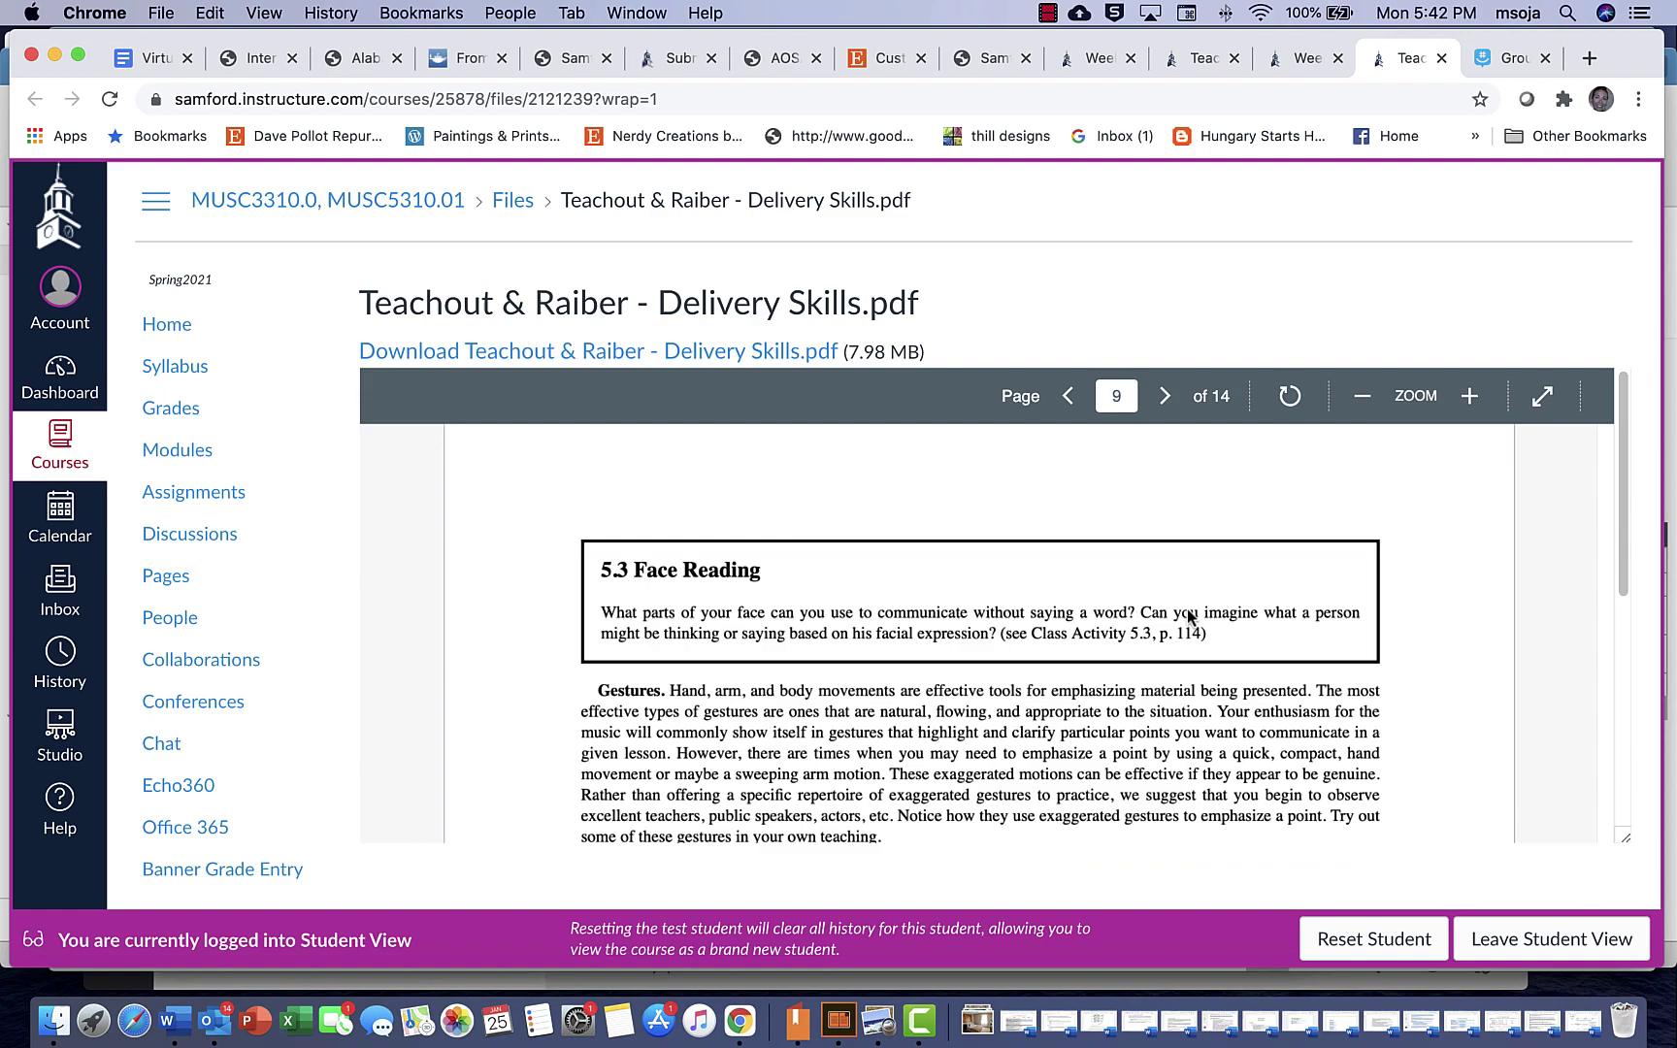
{"action": "scroll", "coordinate": [1187, 613], "scroll_direction": "down", "scroll_amount": 5}
{"action": "scroll", "coordinate": [1187, 613], "scroll_direction": "down", "scroll_amount": 5}
{"action": "scroll", "coordinate": [1186, 612], "scroll_direction": "down", "scroll_amount": 5}
{"action": "scroll", "coordinate": [1187, 613], "scroll_direction": "down", "scroll_amount": 5}
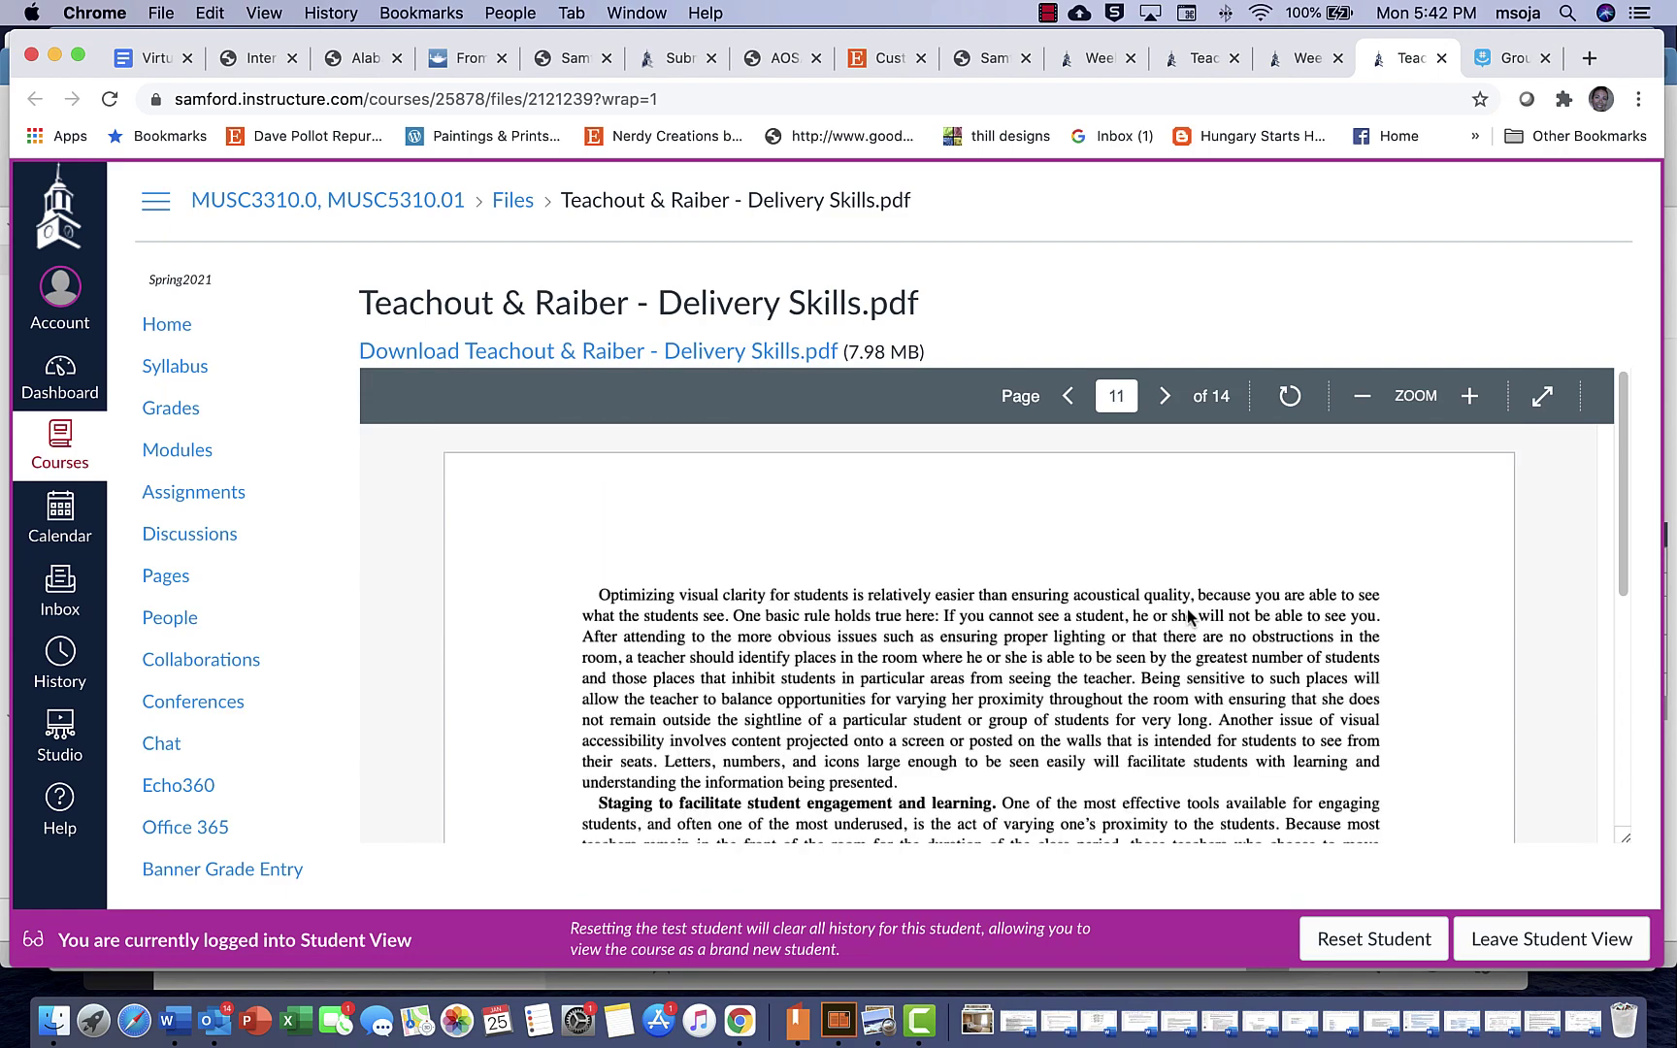
{"action": "scroll", "coordinate": [1188, 615], "scroll_direction": "down", "scroll_amount": 5}
{"action": "scroll", "coordinate": [1188, 615], "scroll_direction": "down", "scroll_amount": 5}
{"action": "scroll", "coordinate": [1187, 616], "scroll_direction": "down", "scroll_amount": 5}
{"action": "scroll", "coordinate": [1187, 616], "scroll_direction": "down", "scroll_amount": 5}
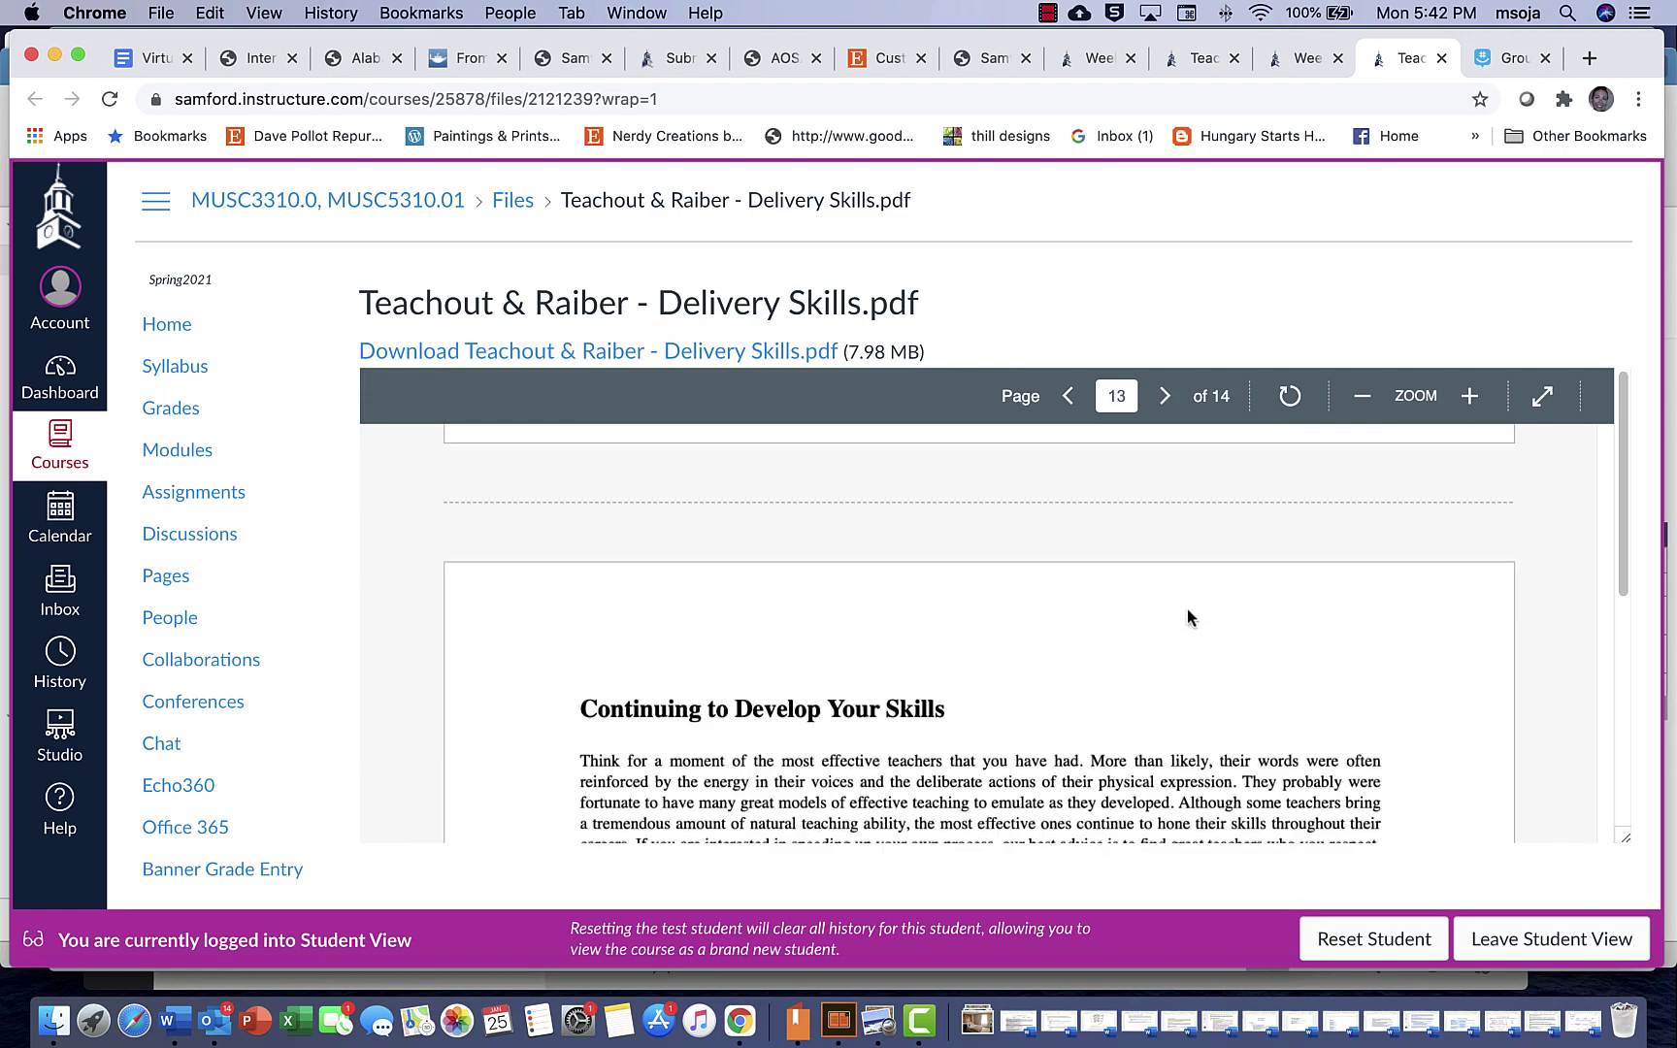
{"action": "scroll", "coordinate": [1187, 617], "scroll_direction": "down", "scroll_amount": 5}
{"action": "scroll", "coordinate": [1219, 616], "scroll_direction": "up", "scroll_amount": 10}
{"action": "scroll", "coordinate": [1257, 622], "scroll_direction": "up", "scroll_amount": 15}
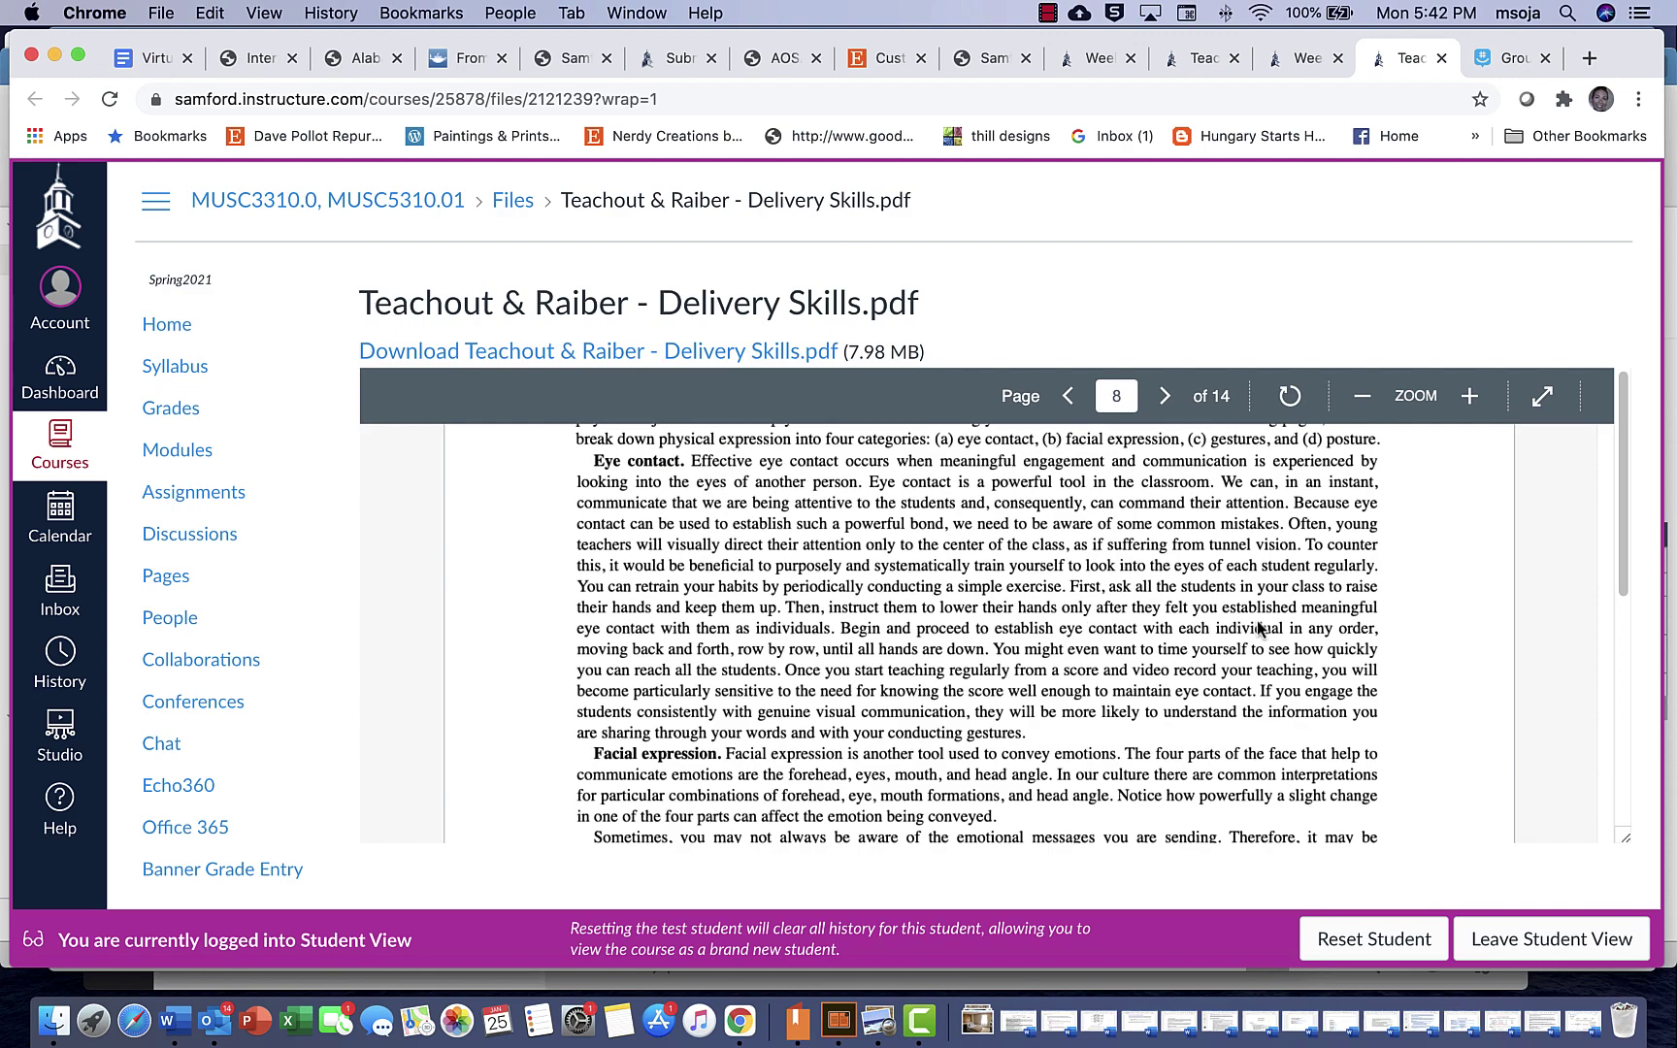
{"action": "scroll", "coordinate": [1257, 622], "scroll_direction": "up", "scroll_amount": 10}
{"action": "scroll", "coordinate": [1224, 576], "scroll_direction": "up", "scroll_amount": 10}
{"action": "scroll", "coordinate": [1227, 578], "scroll_direction": "up", "scroll_amount": 10}
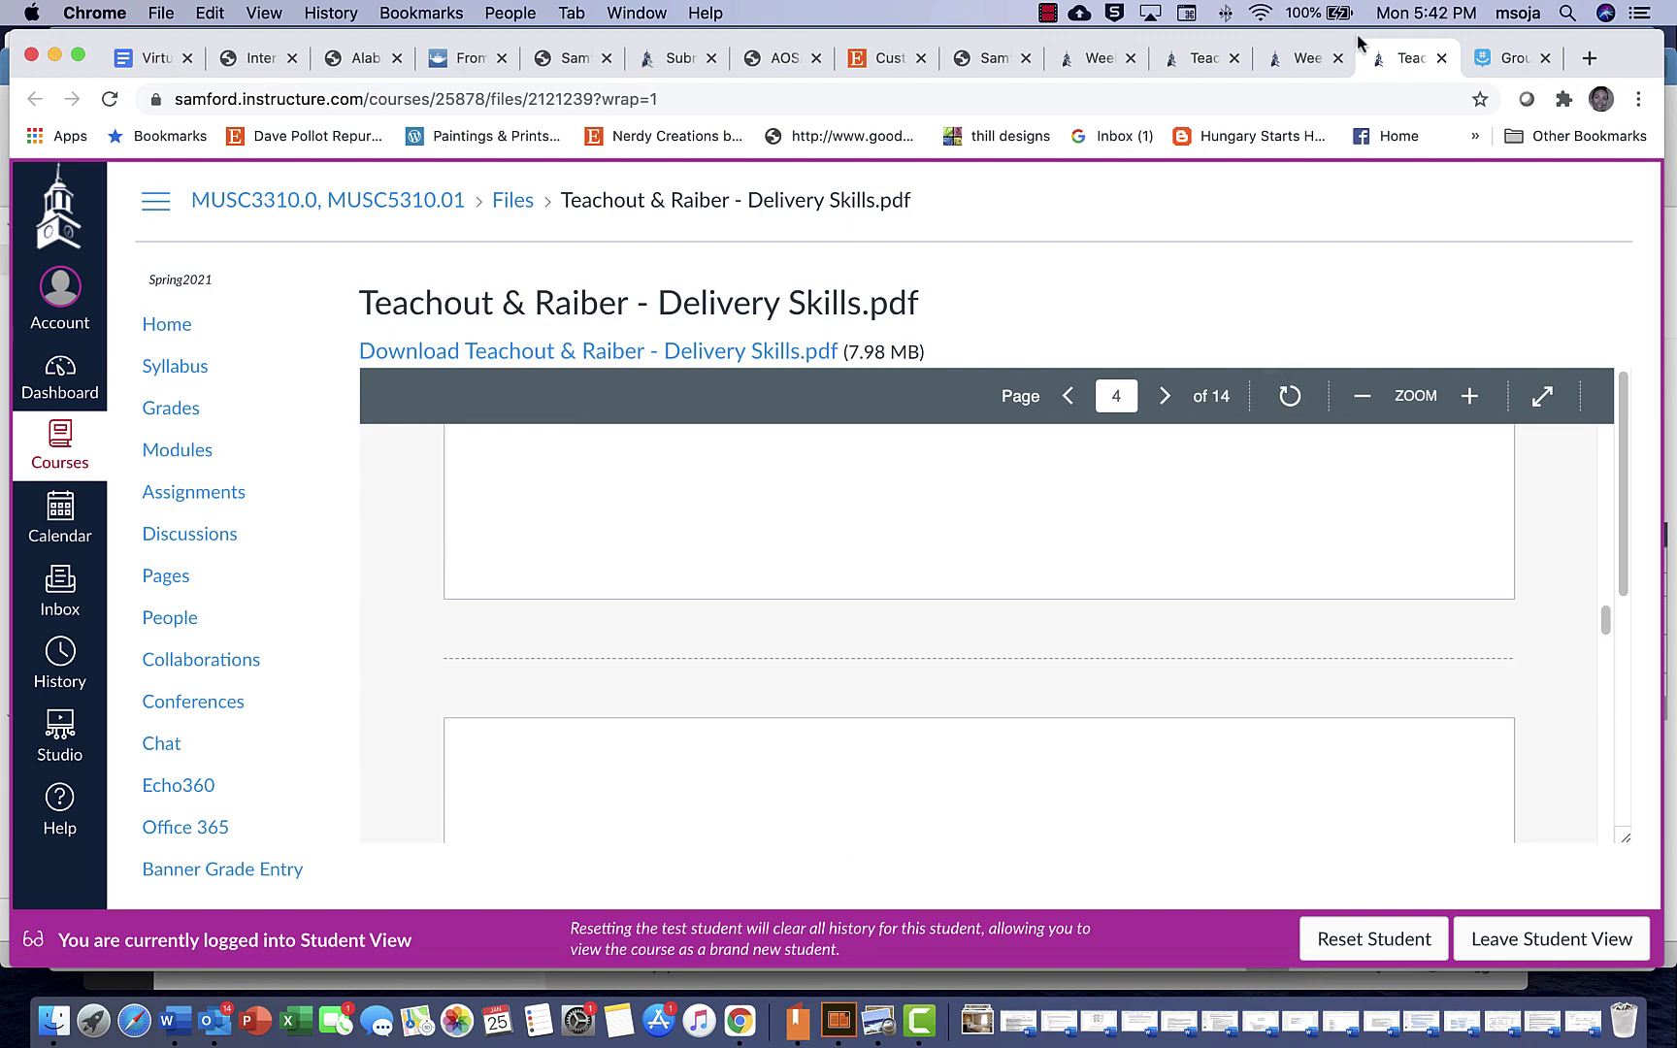
{"action": "left_click", "coordinate": [1306, 64]}
{"action": "left_click", "coordinate": [1402, 62]}
Close the PDF tab and open the Teach a Rhyme Procedure and Teaching assignment.
{"action": "left_click", "coordinate": [1441, 58]}
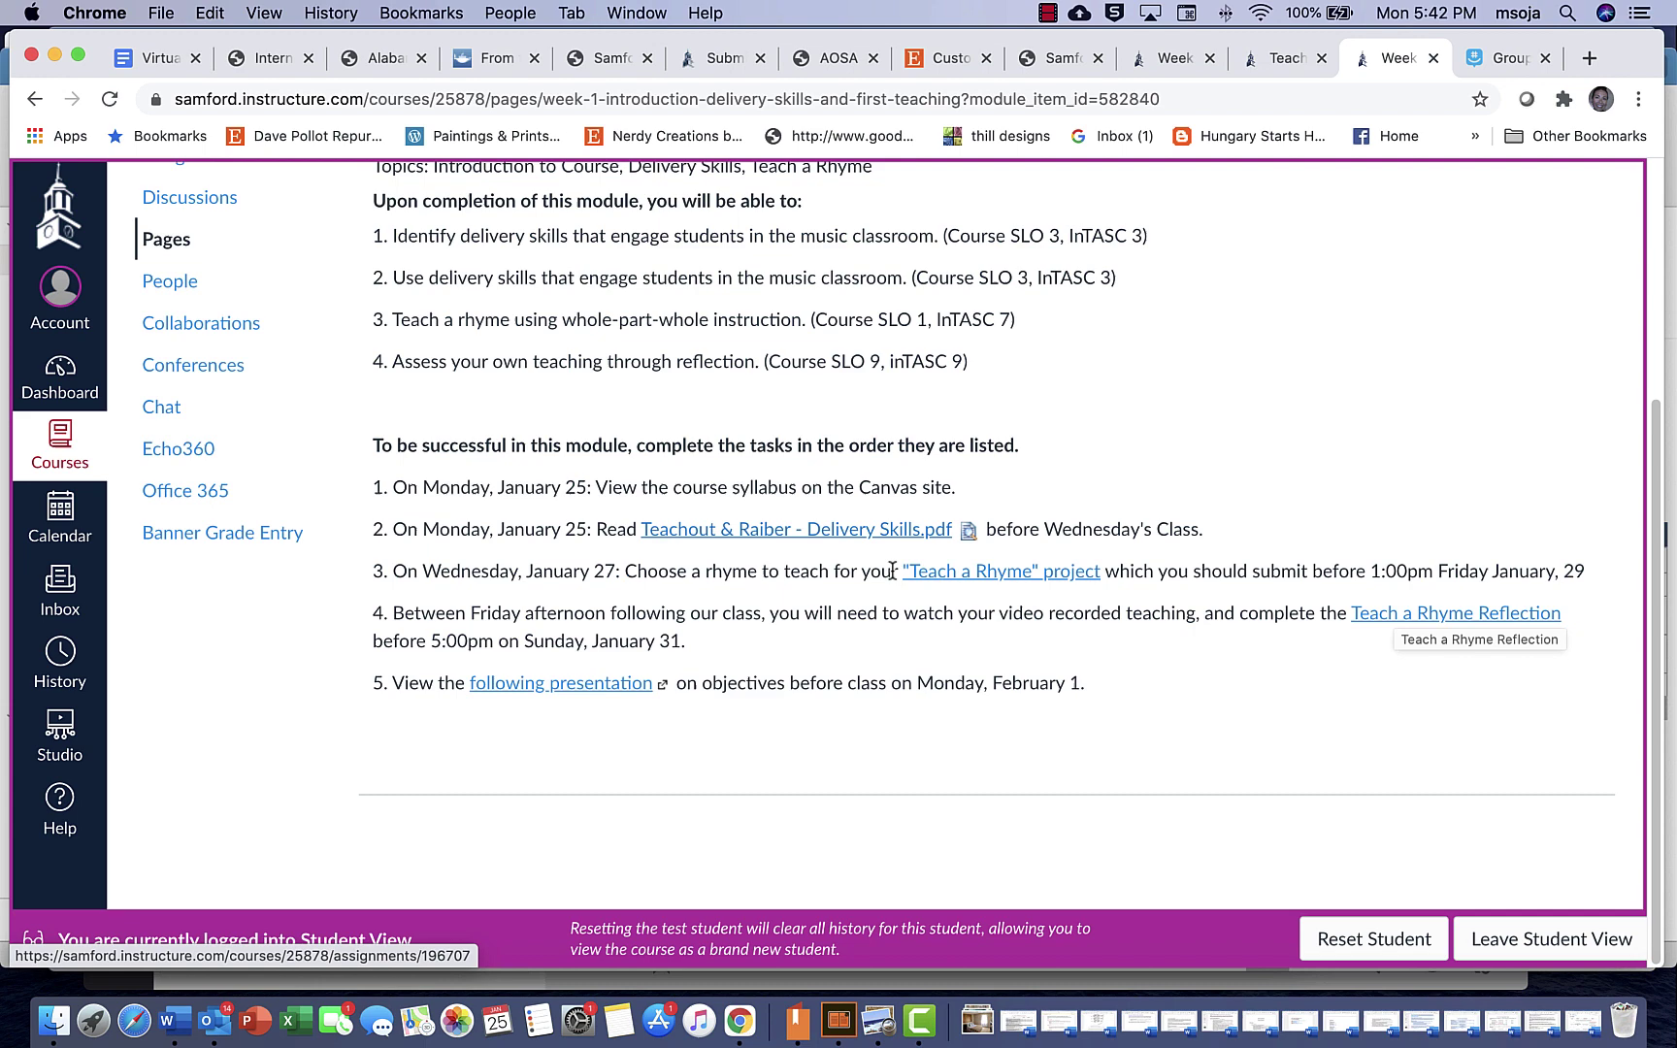
{"action": "left_click", "coordinate": [961, 581]}
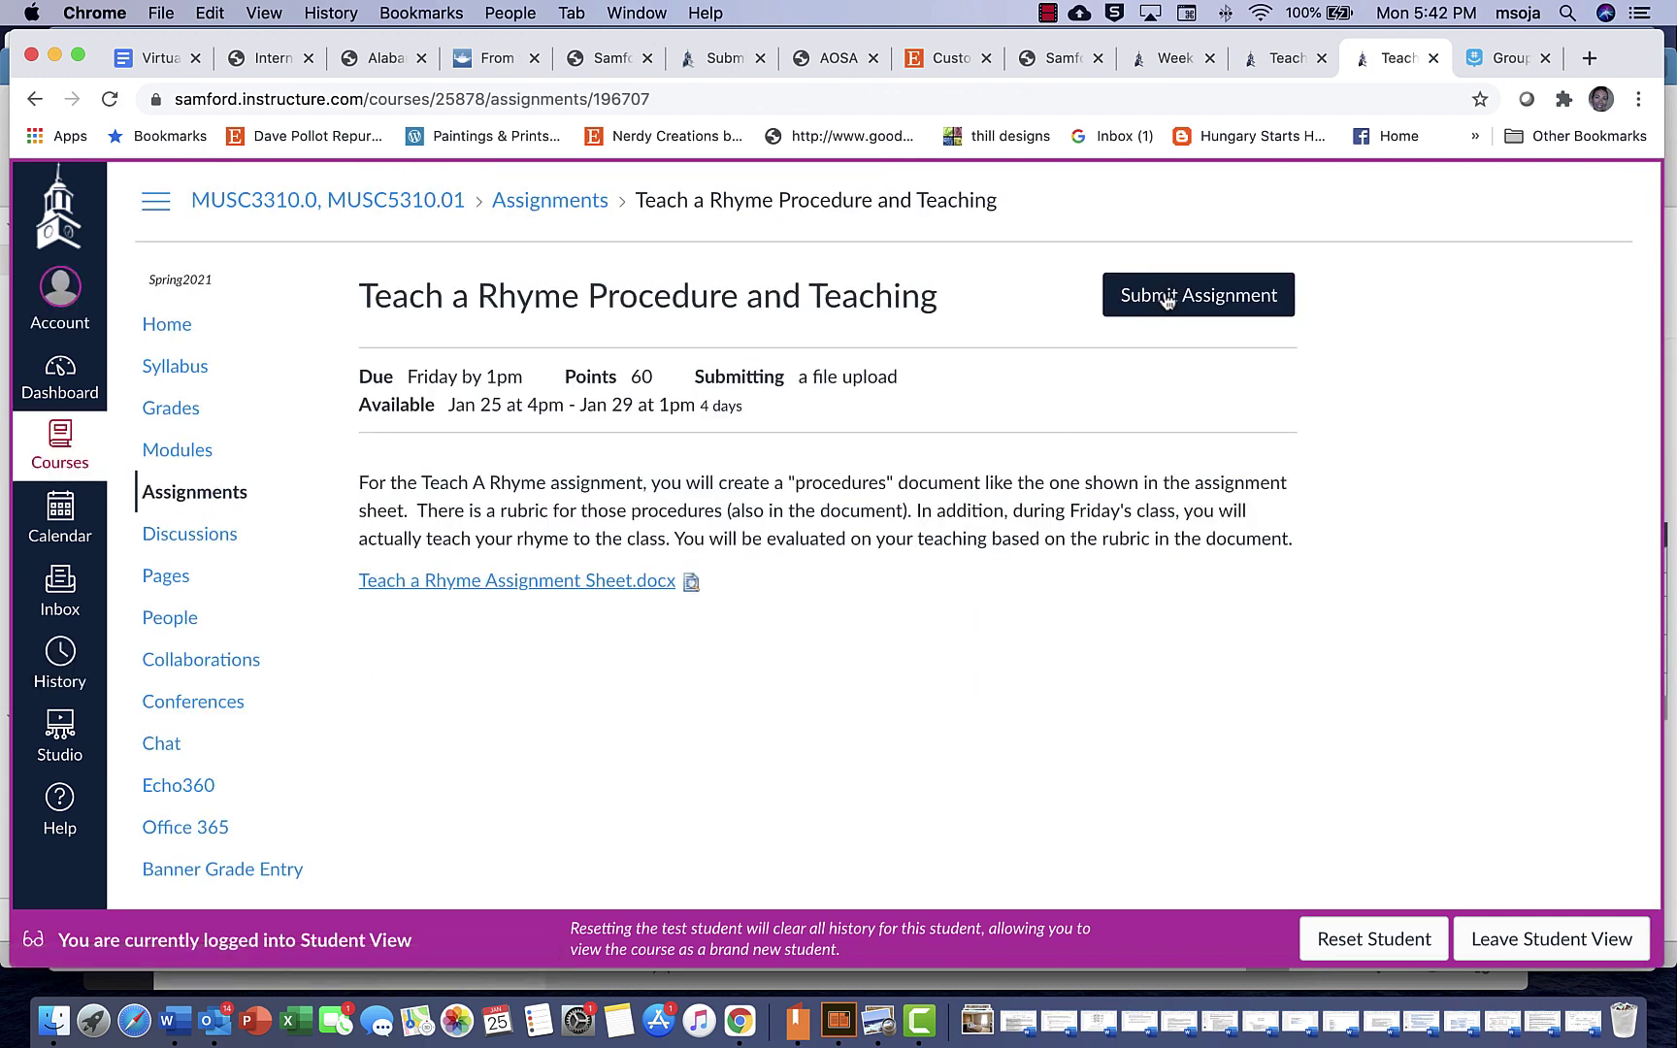
Preview the Teach a Rhyme Assignment Sheet's three pages of procedure checkbrick and rubric.
{"action": "left_click", "coordinate": [513, 582]}
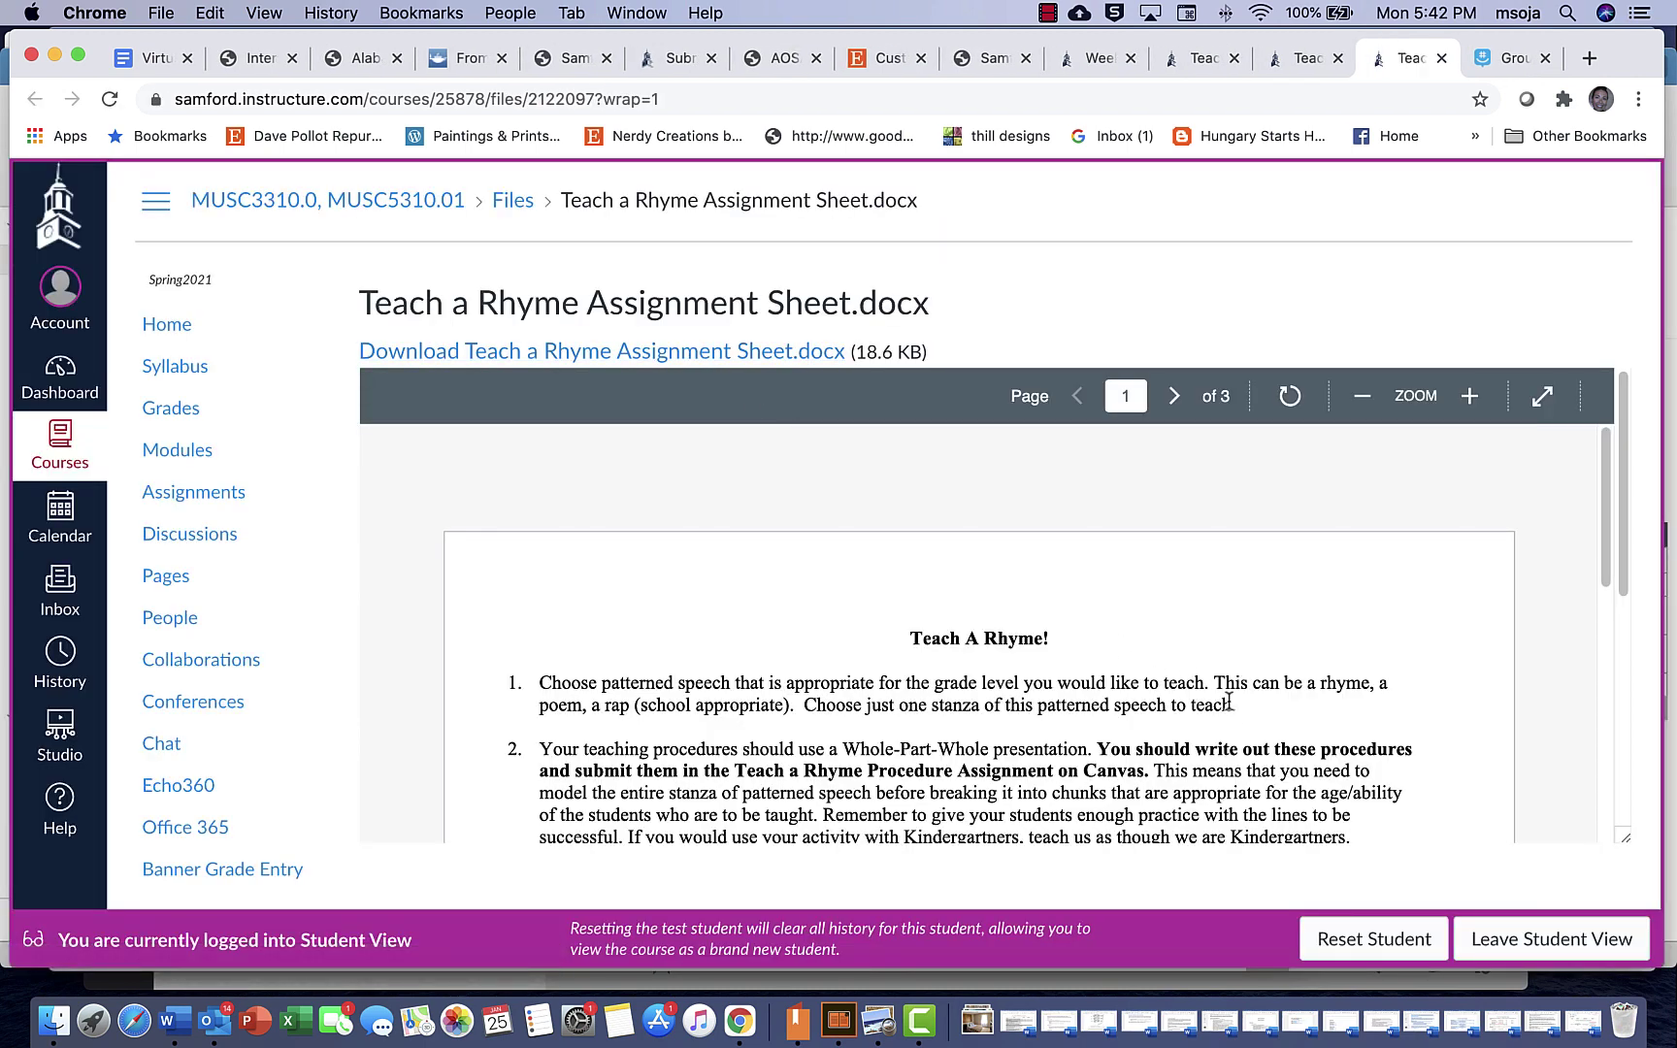
{"action": "scroll", "coordinate": [1230, 702], "scroll_direction": "down", "scroll_amount": 2}
{"action": "scroll", "coordinate": [1197, 677], "scroll_direction": "down", "scroll_amount": 10}
{"action": "scroll", "coordinate": [1197, 678], "scroll_direction": "down", "scroll_amount": 5}
{"action": "scroll", "coordinate": [1198, 674], "scroll_direction": "down", "scroll_amount": 5}
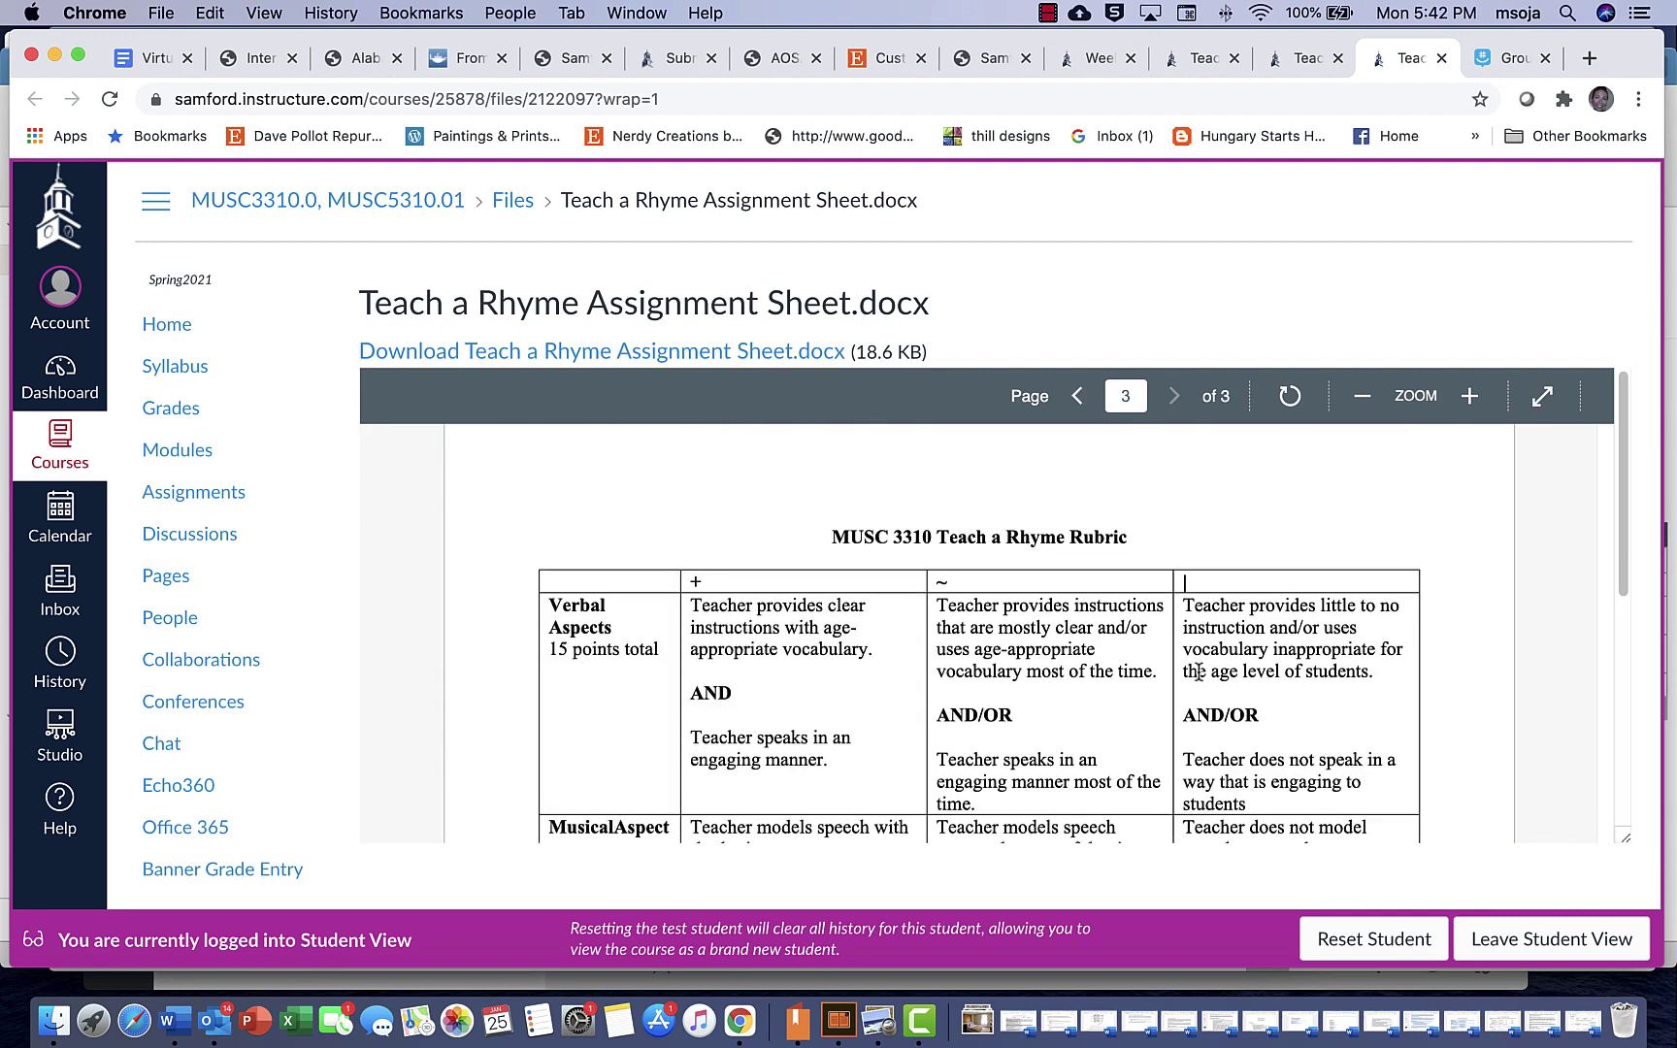
{"action": "scroll", "coordinate": [1199, 672], "scroll_direction": "down", "scroll_amount": 3}
{"action": "scroll", "coordinate": [1197, 677], "scroll_direction": "up", "scroll_amount": 10}
{"action": "scroll", "coordinate": [1199, 679], "scroll_direction": "up", "scroll_amount": 10}
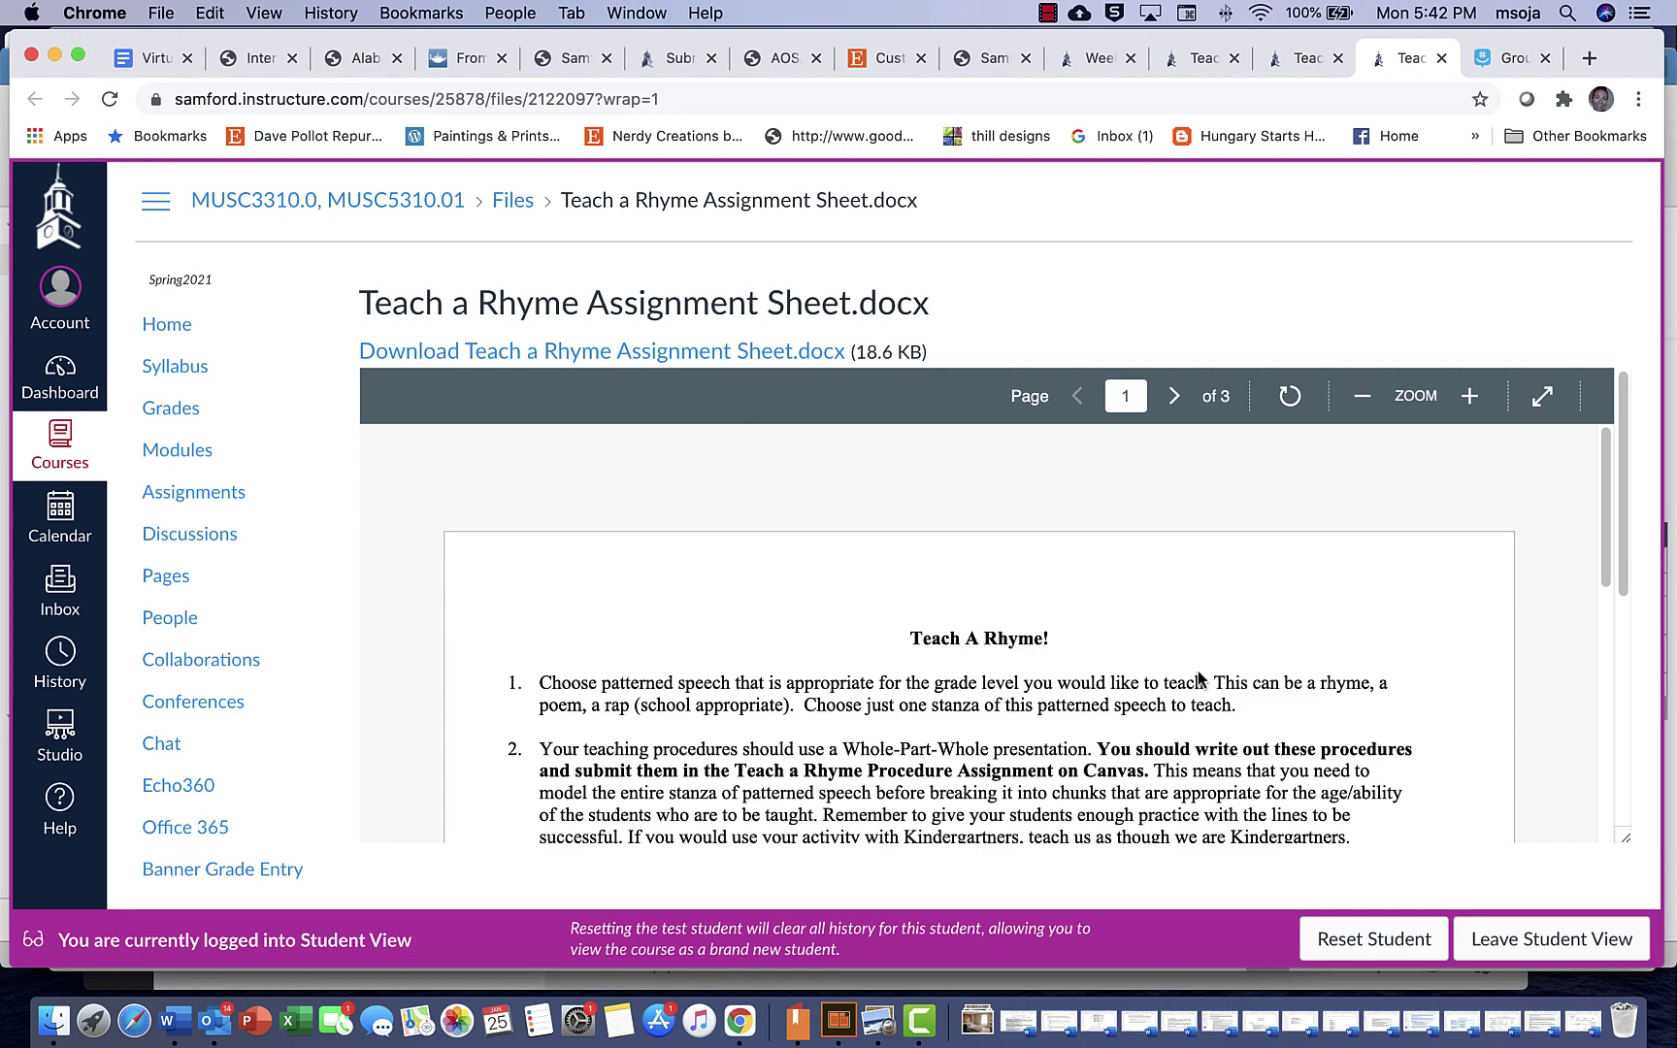
{"action": "scroll", "coordinate": [1047, 668], "scroll_direction": "down", "scroll_amount": 5}
{"action": "scroll", "coordinate": [1063, 678], "scroll_direction": "down", "scroll_amount": 5}
{"action": "scroll", "coordinate": [1063, 678], "scroll_direction": "down", "scroll_amount": 5}
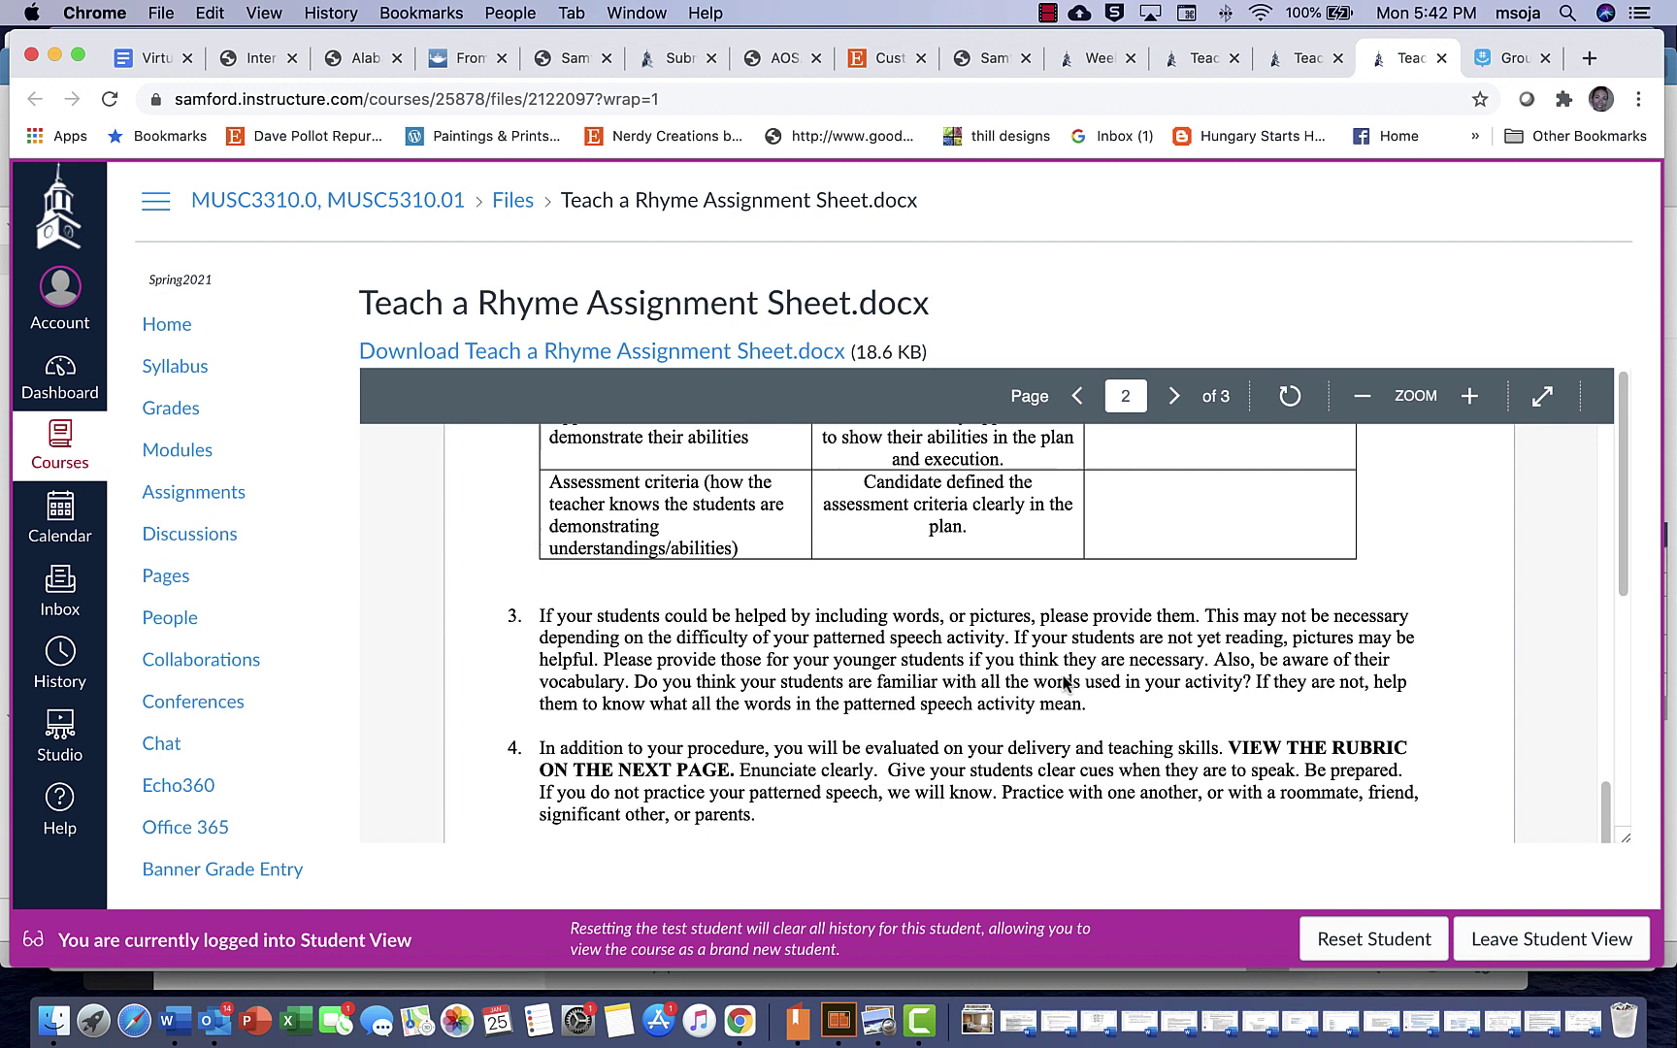
{"action": "scroll", "coordinate": [1063, 680], "scroll_direction": "down", "scroll_amount": 1}
{"action": "scroll", "coordinate": [1063, 679], "scroll_direction": "up", "scroll_amount": 2}
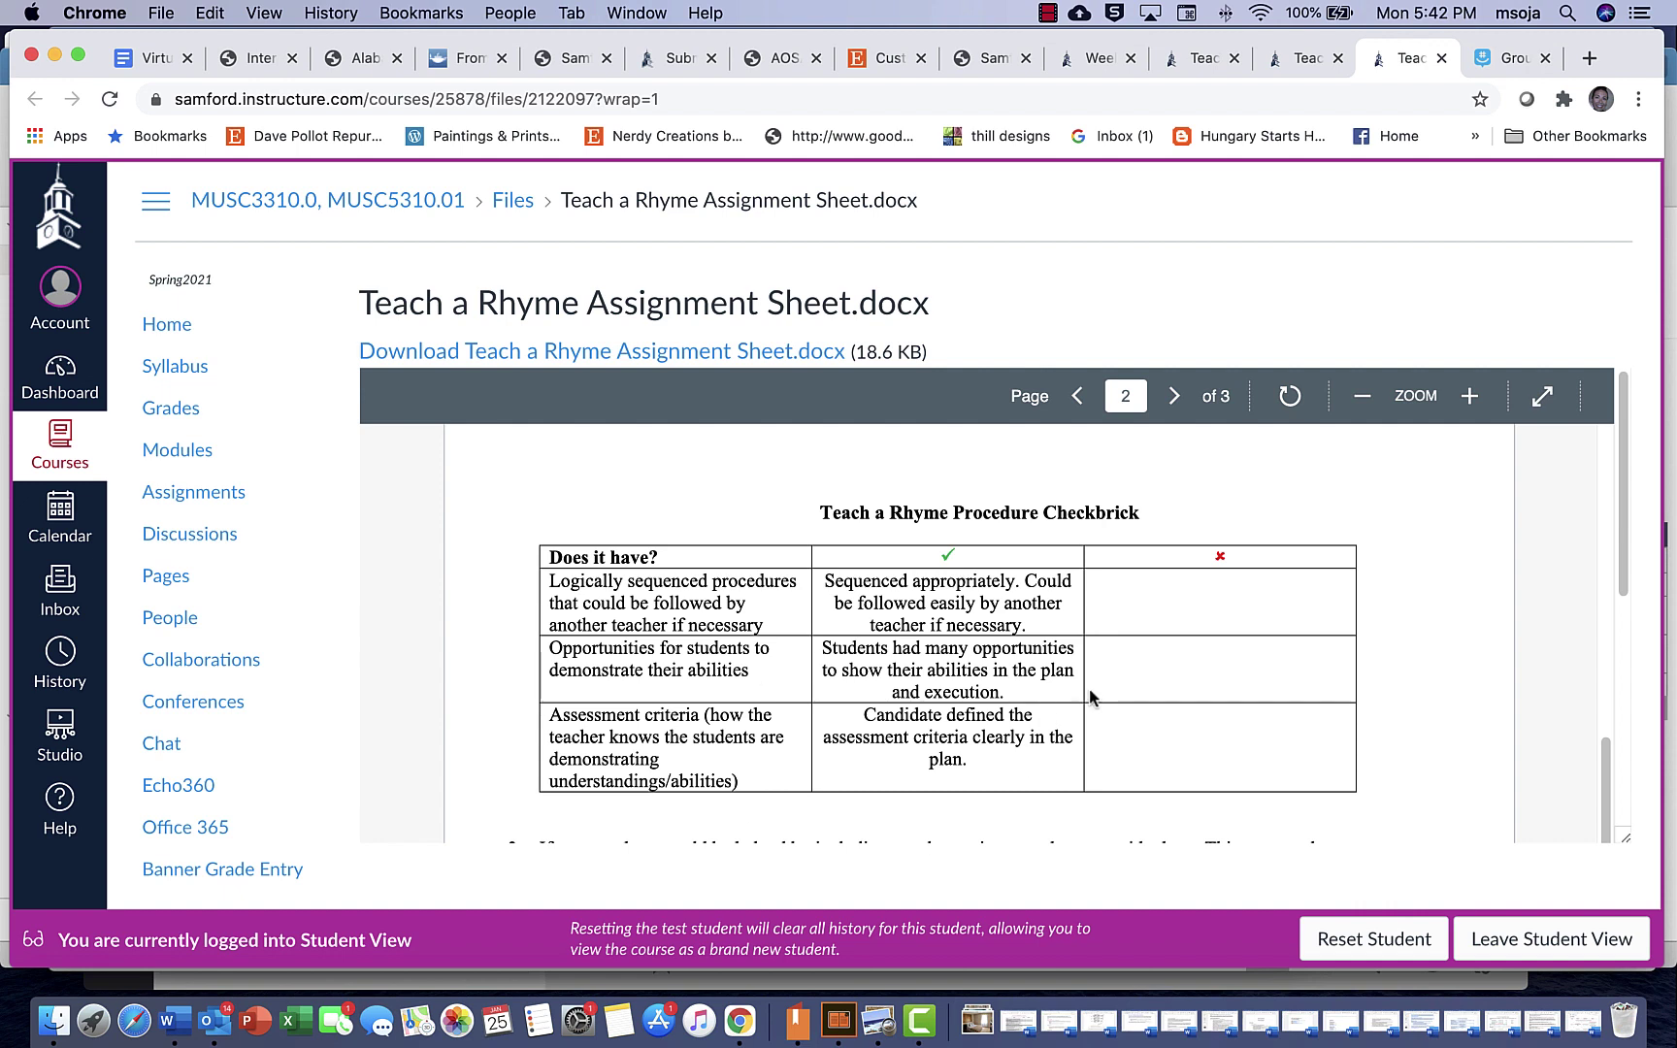
{"action": "scroll", "coordinate": [1091, 682], "scroll_direction": "down", "scroll_amount": 10}
{"action": "scroll", "coordinate": [1091, 681], "scroll_direction": "down", "scroll_amount": 3}
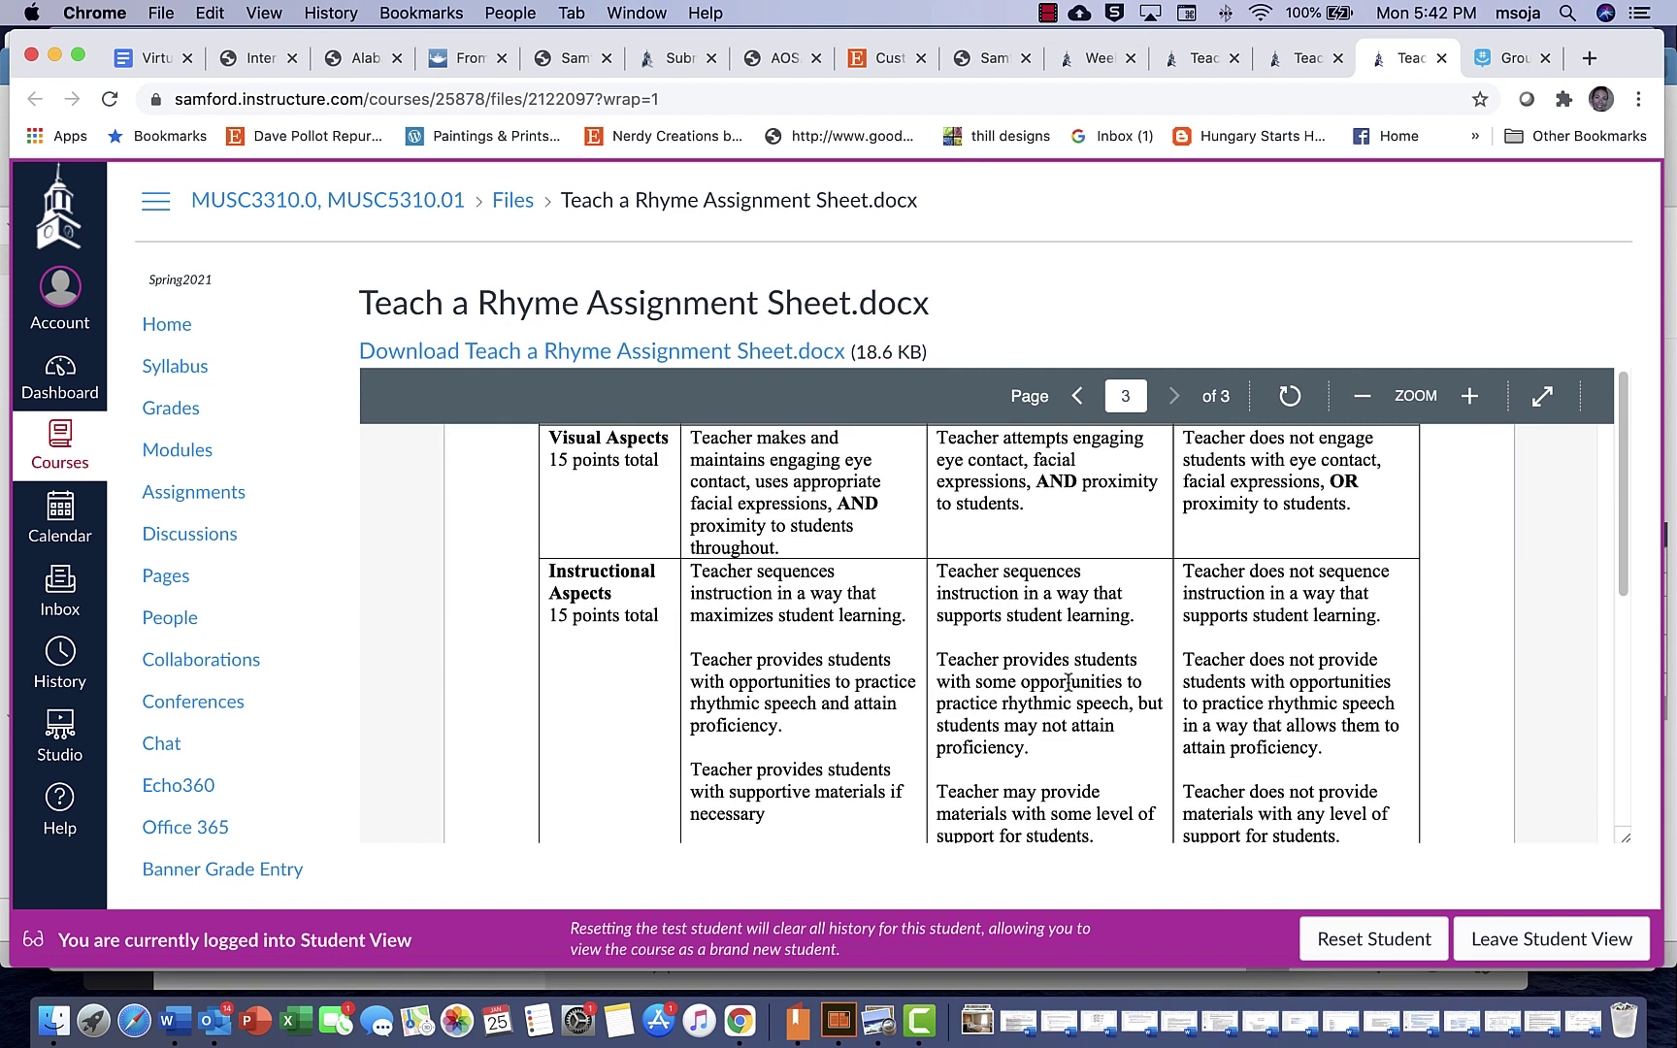
{"action": "scroll", "coordinate": [778, 581], "scroll_direction": "up", "scroll_amount": 10}
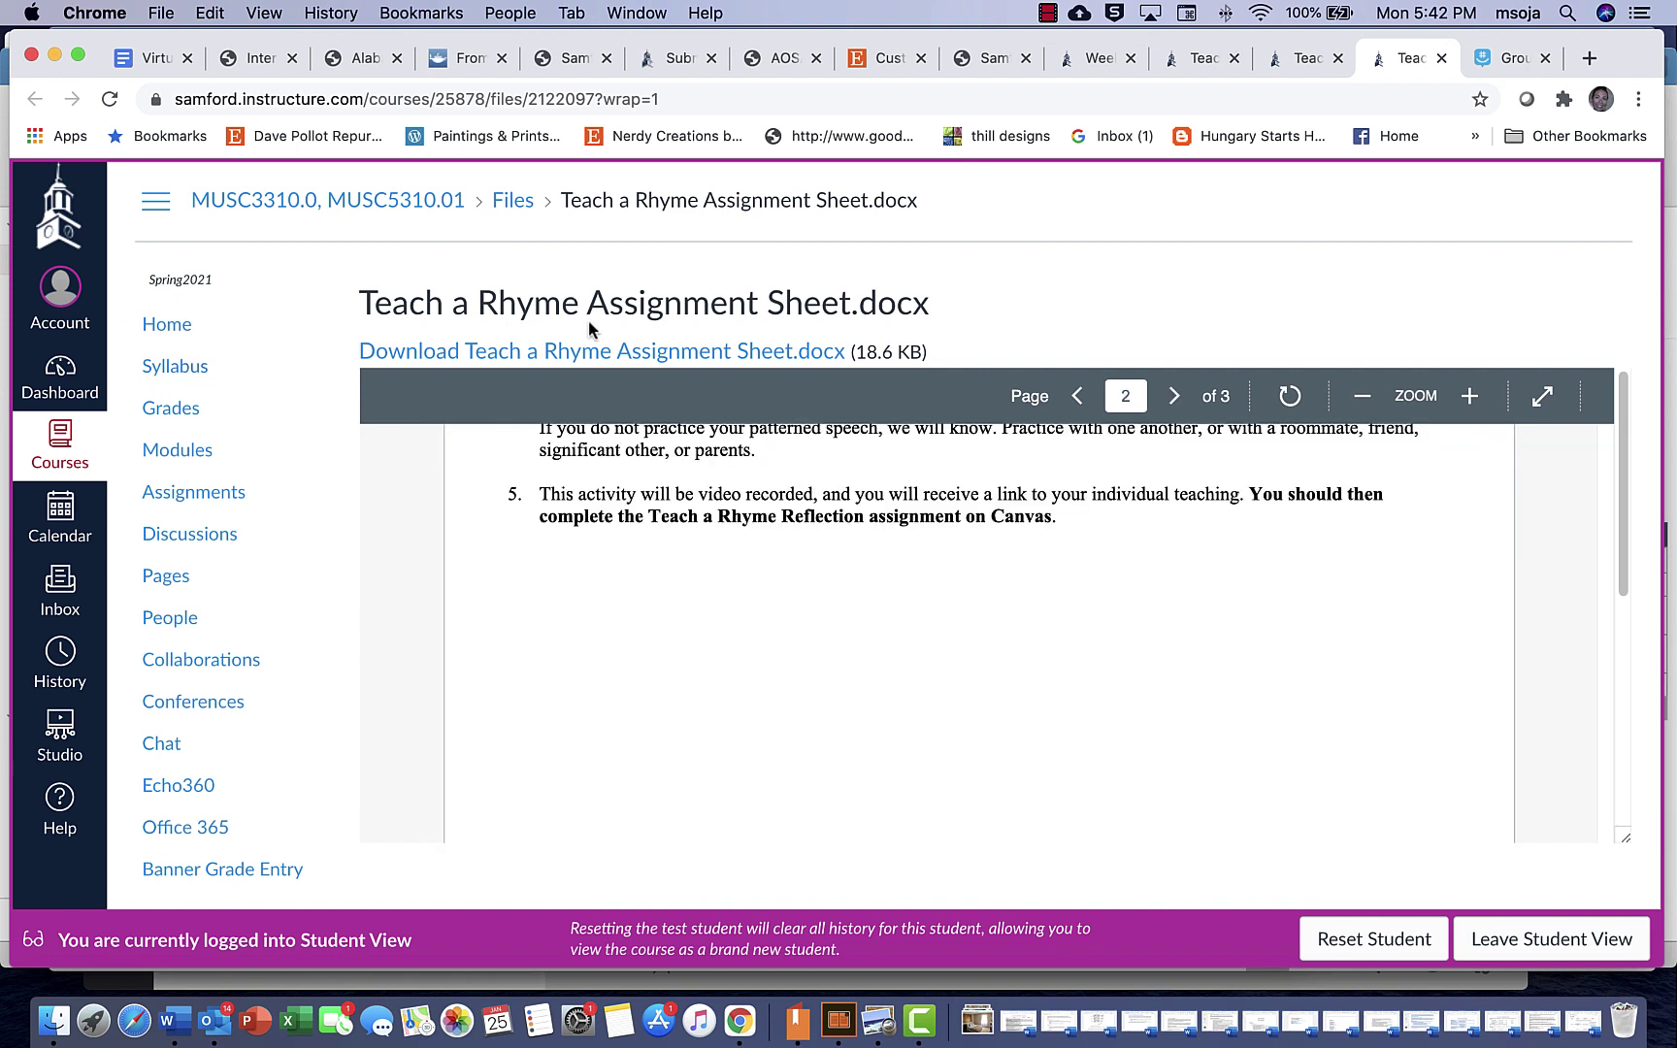
Reopen Week 1 and check the Teach a Rhyme Reflection's lock notice, Jan 29 at 12am.
{"action": "left_click", "coordinate": [208, 449]}
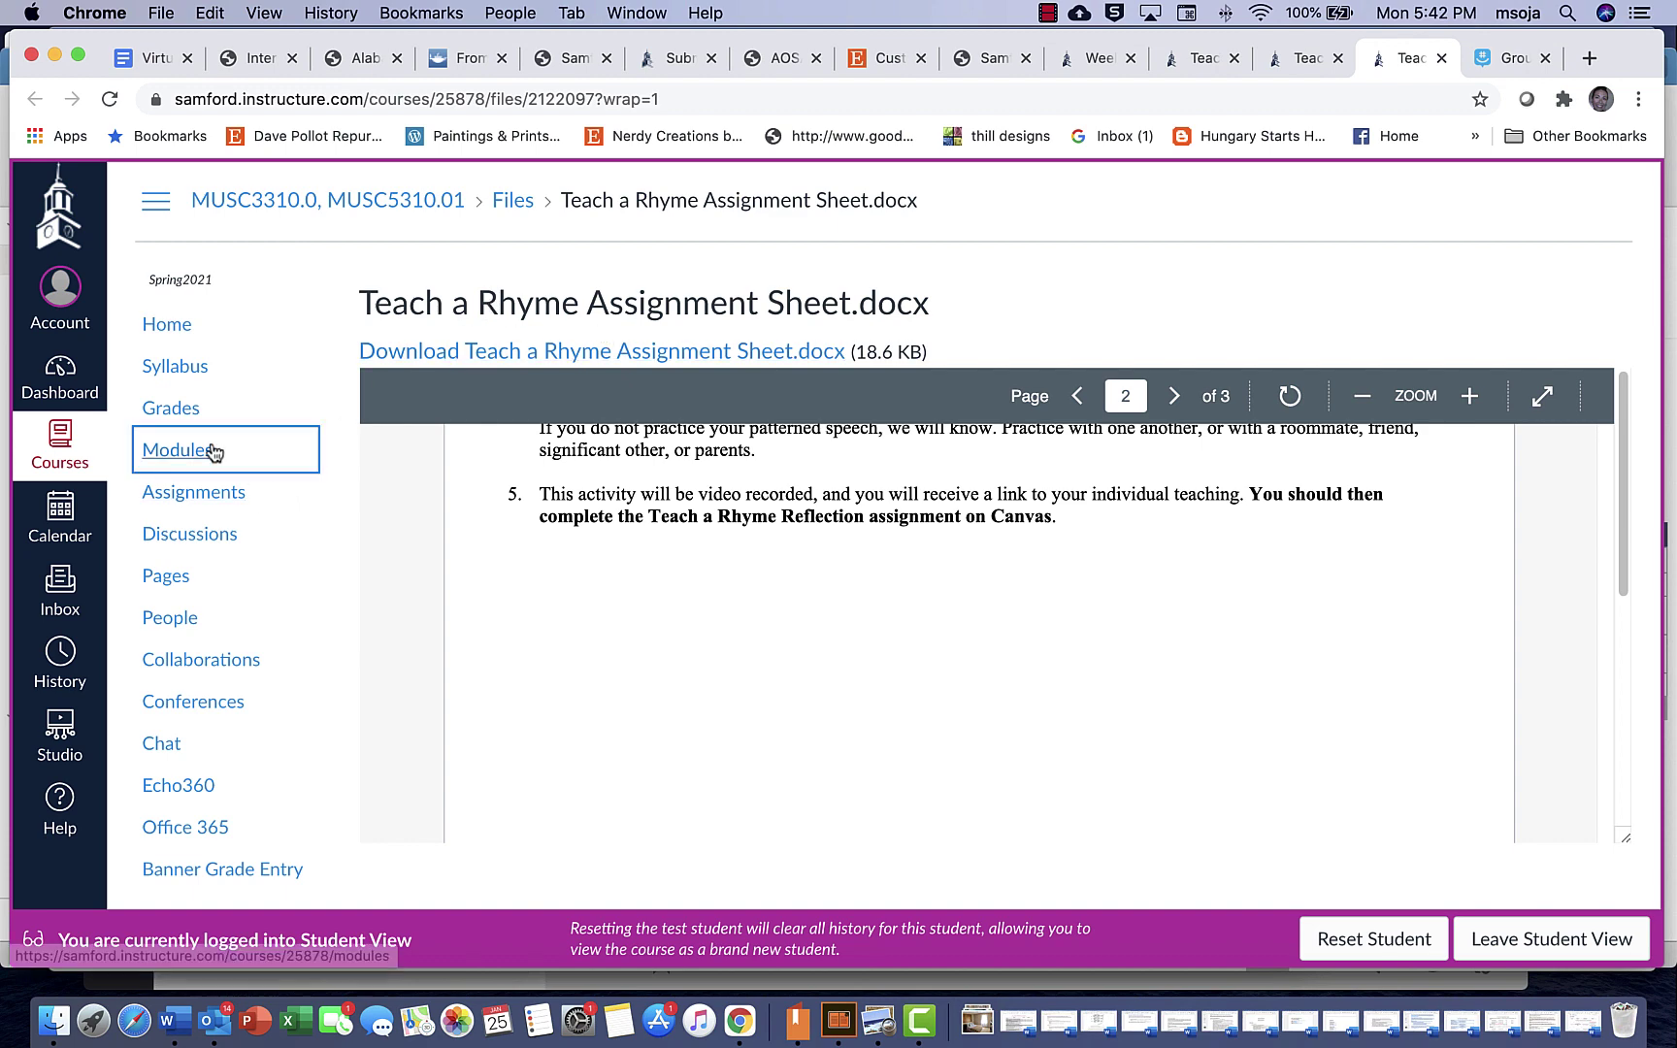
{"action": "left_click", "coordinate": [651, 482]}
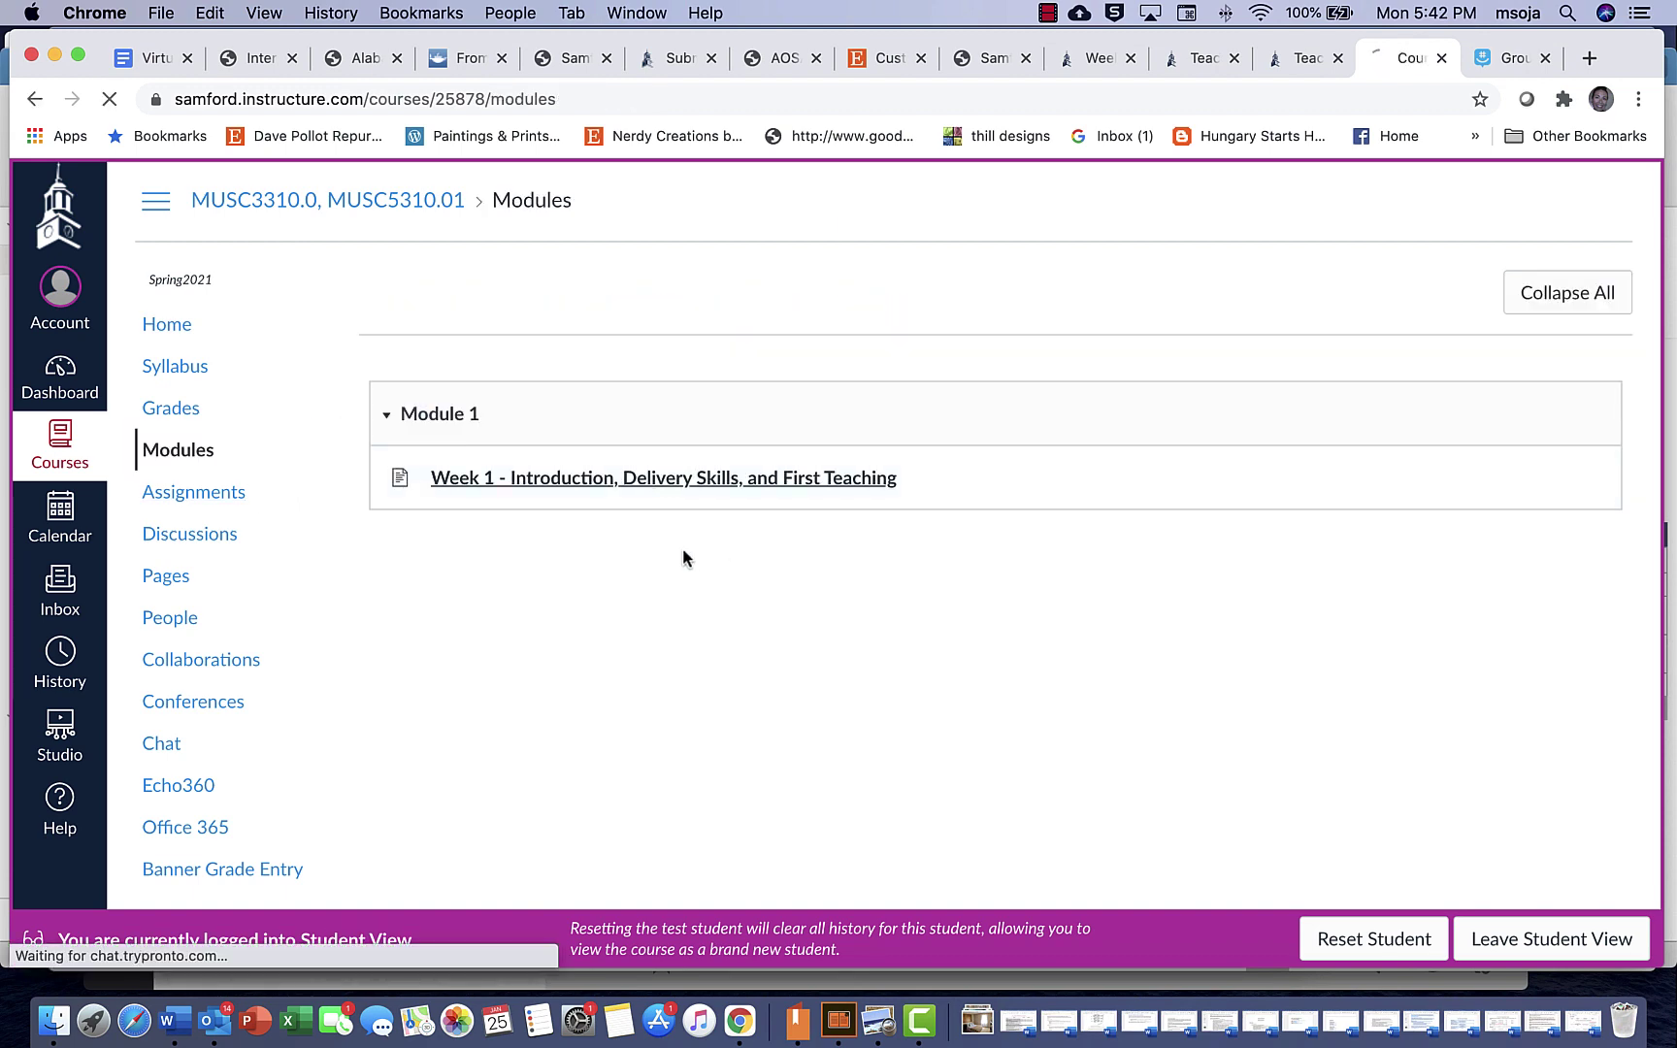
{"action": "scroll", "coordinate": [718, 708], "scroll_direction": "down", "scroll_amount": 4}
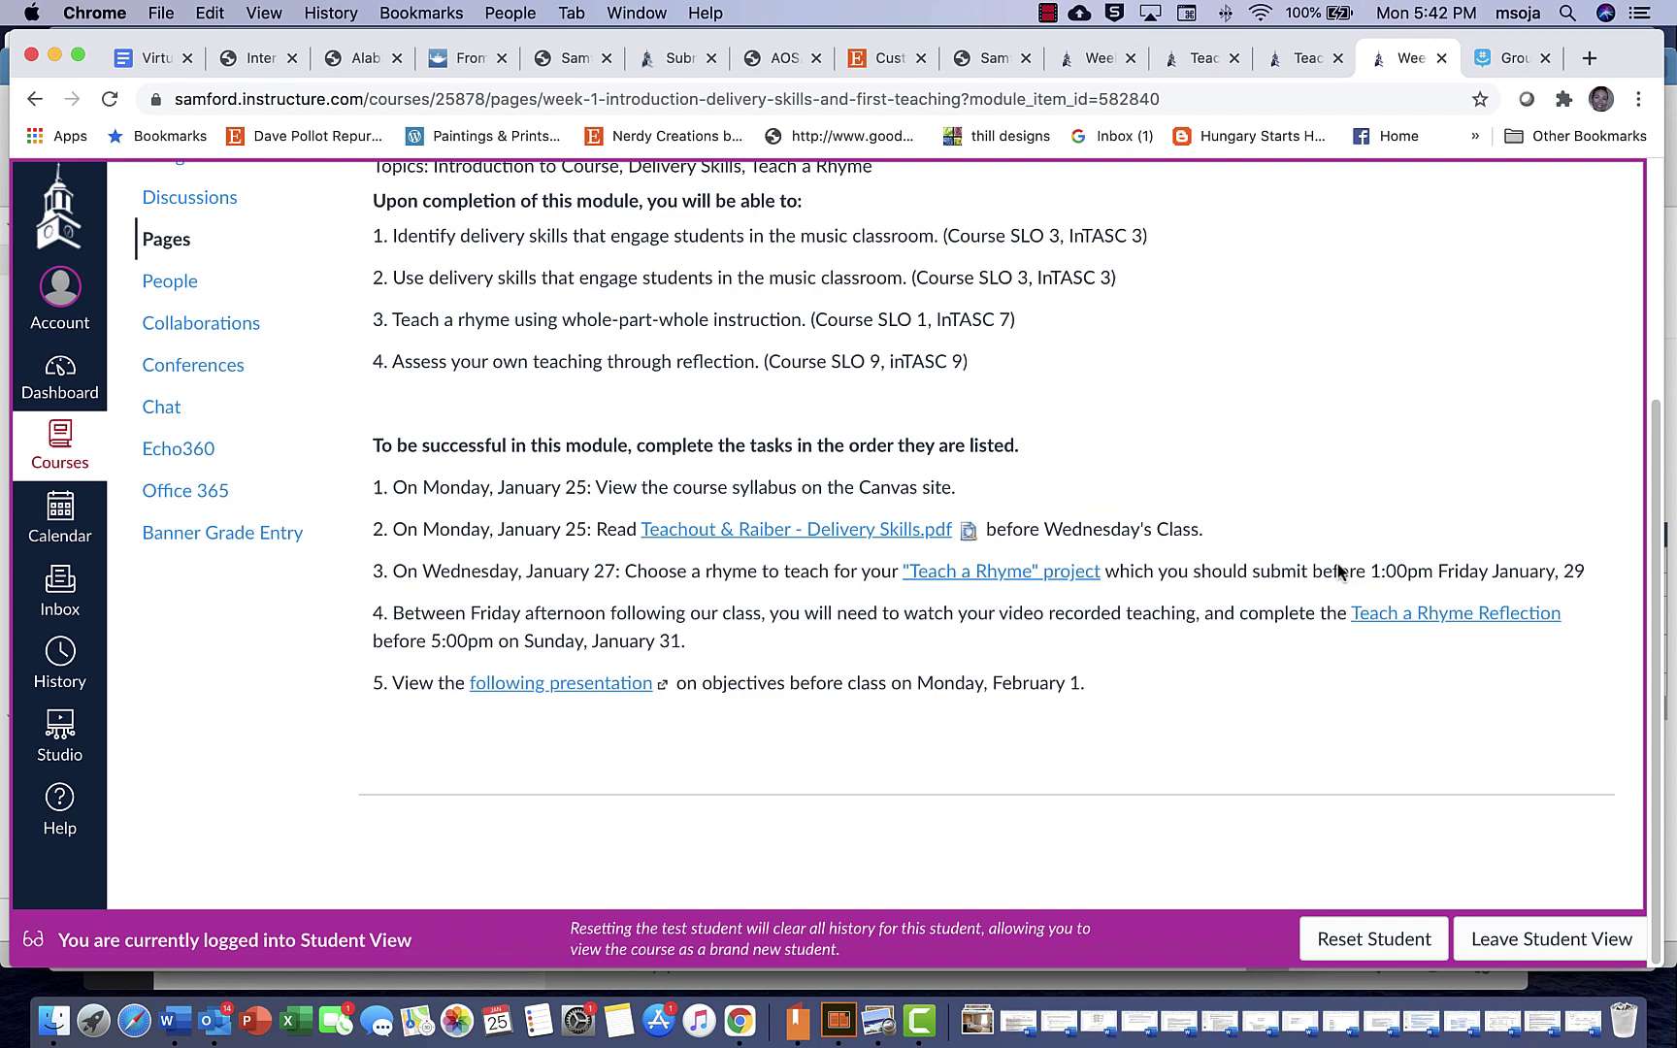
{"action": "left_click", "coordinate": [1457, 617]}
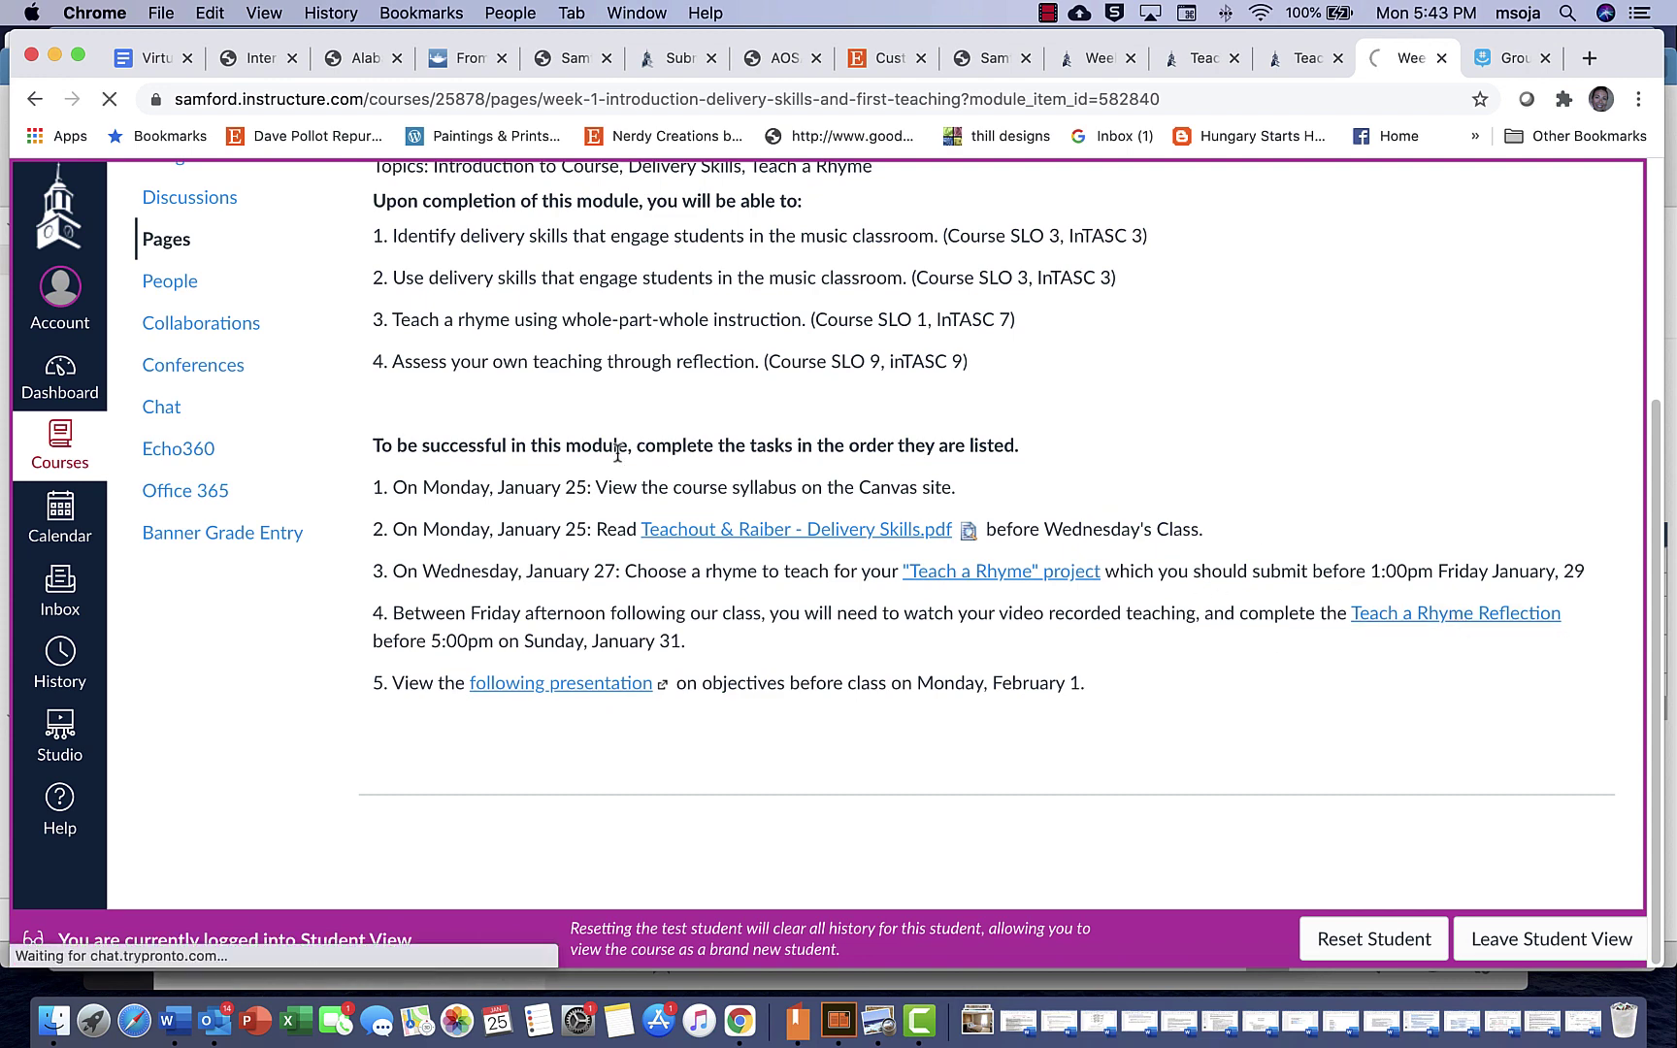
{"action": "left_click_drag", "start_coordinate": [412, 351], "coordinate": [715, 342]}
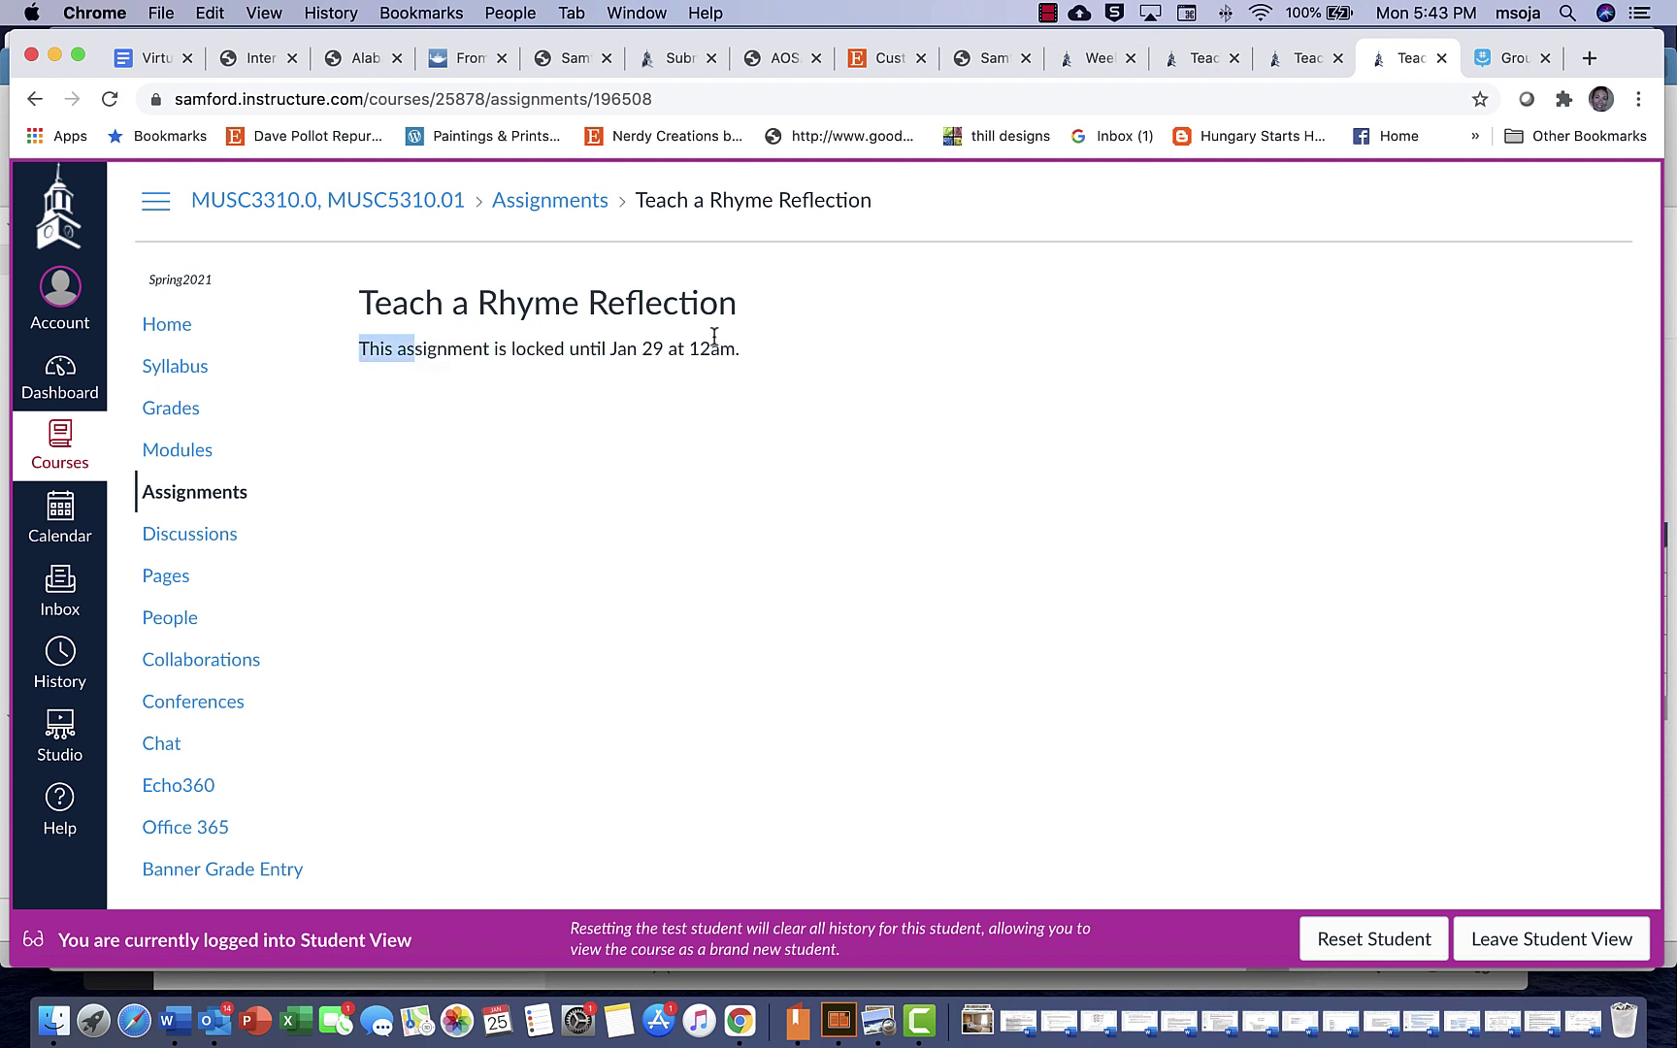
{"action": "left_click", "coordinate": [752, 366]}
Return to the Week 1 page and highlight the reflection deadline, 5:00pm Sunday, January 31.
{"action": "left_click", "coordinate": [158, 449]}
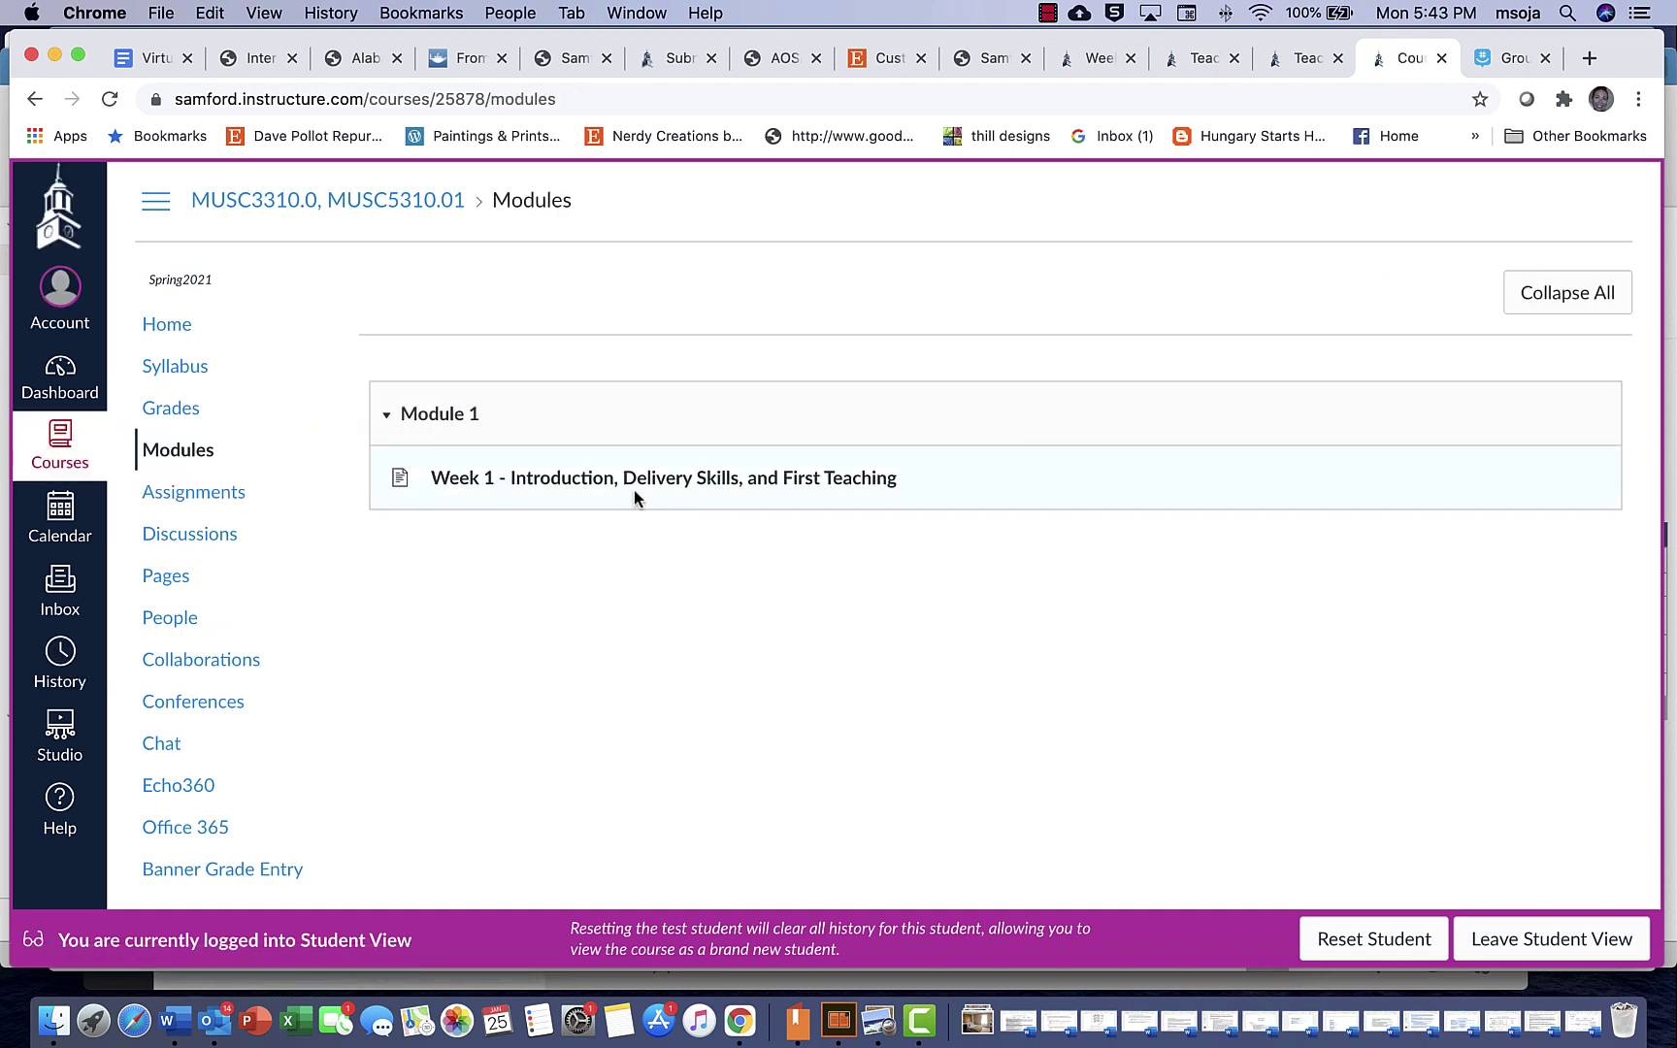
{"action": "left_click", "coordinate": [633, 487]}
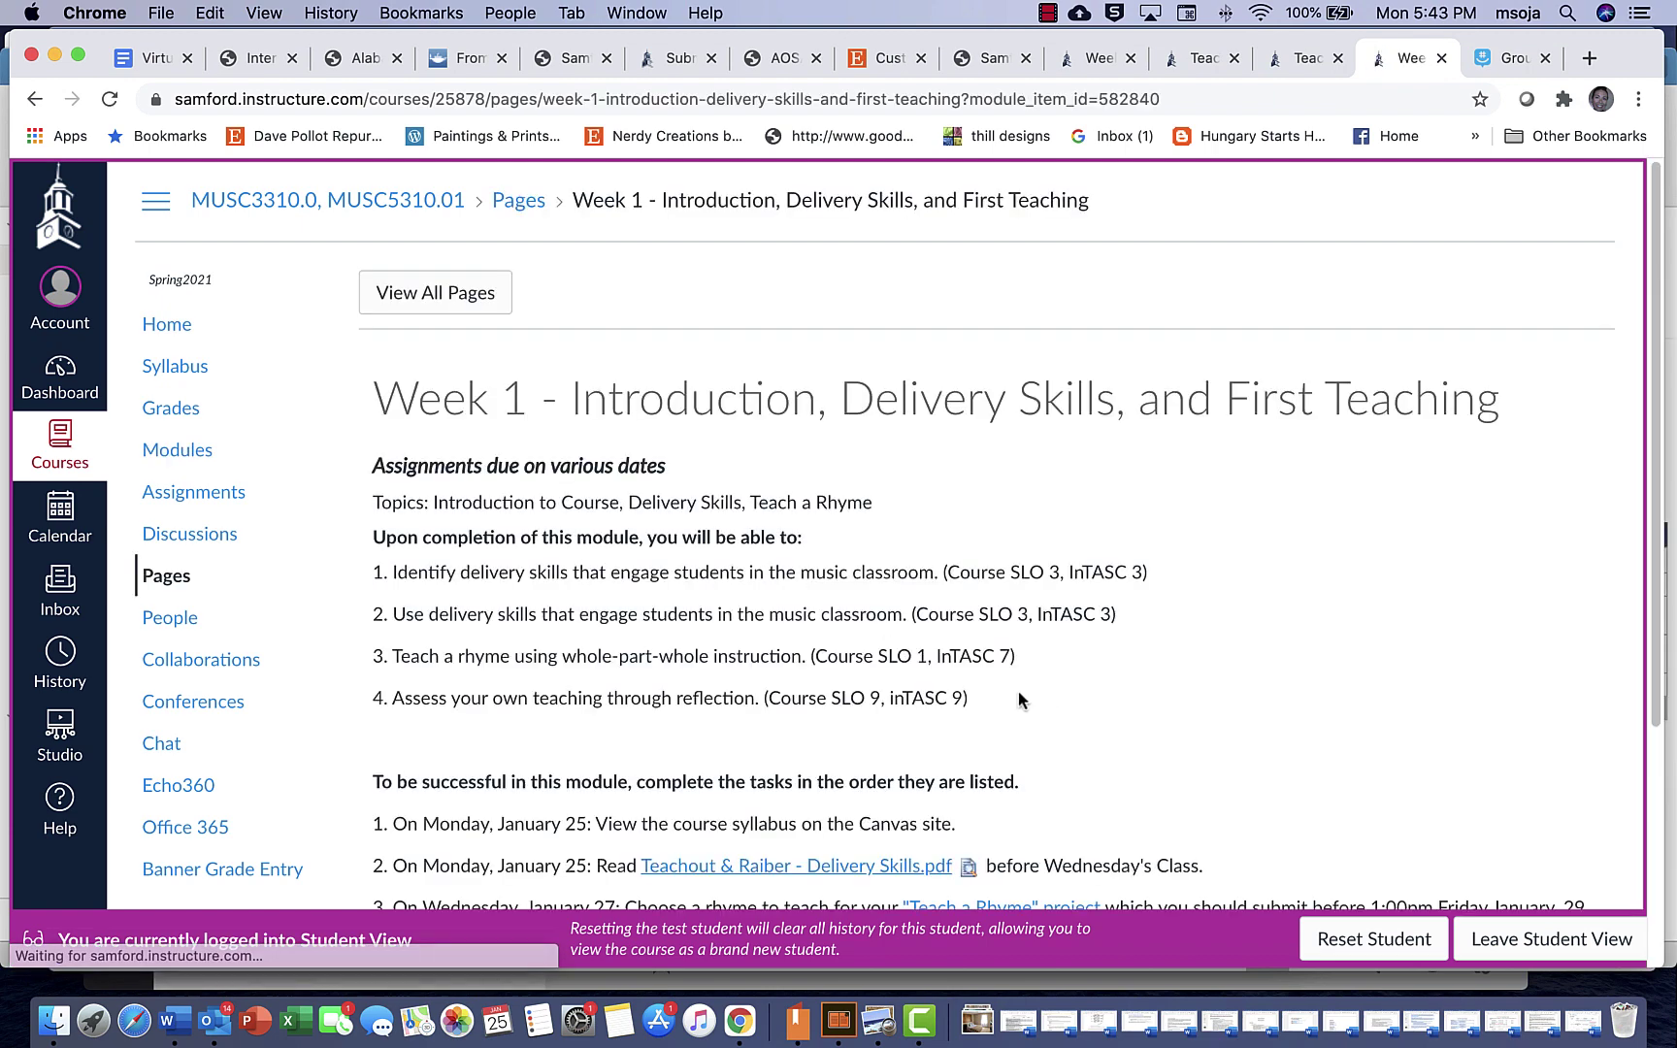
{"action": "scroll", "coordinate": [1019, 692], "scroll_direction": "down", "scroll_amount": 5}
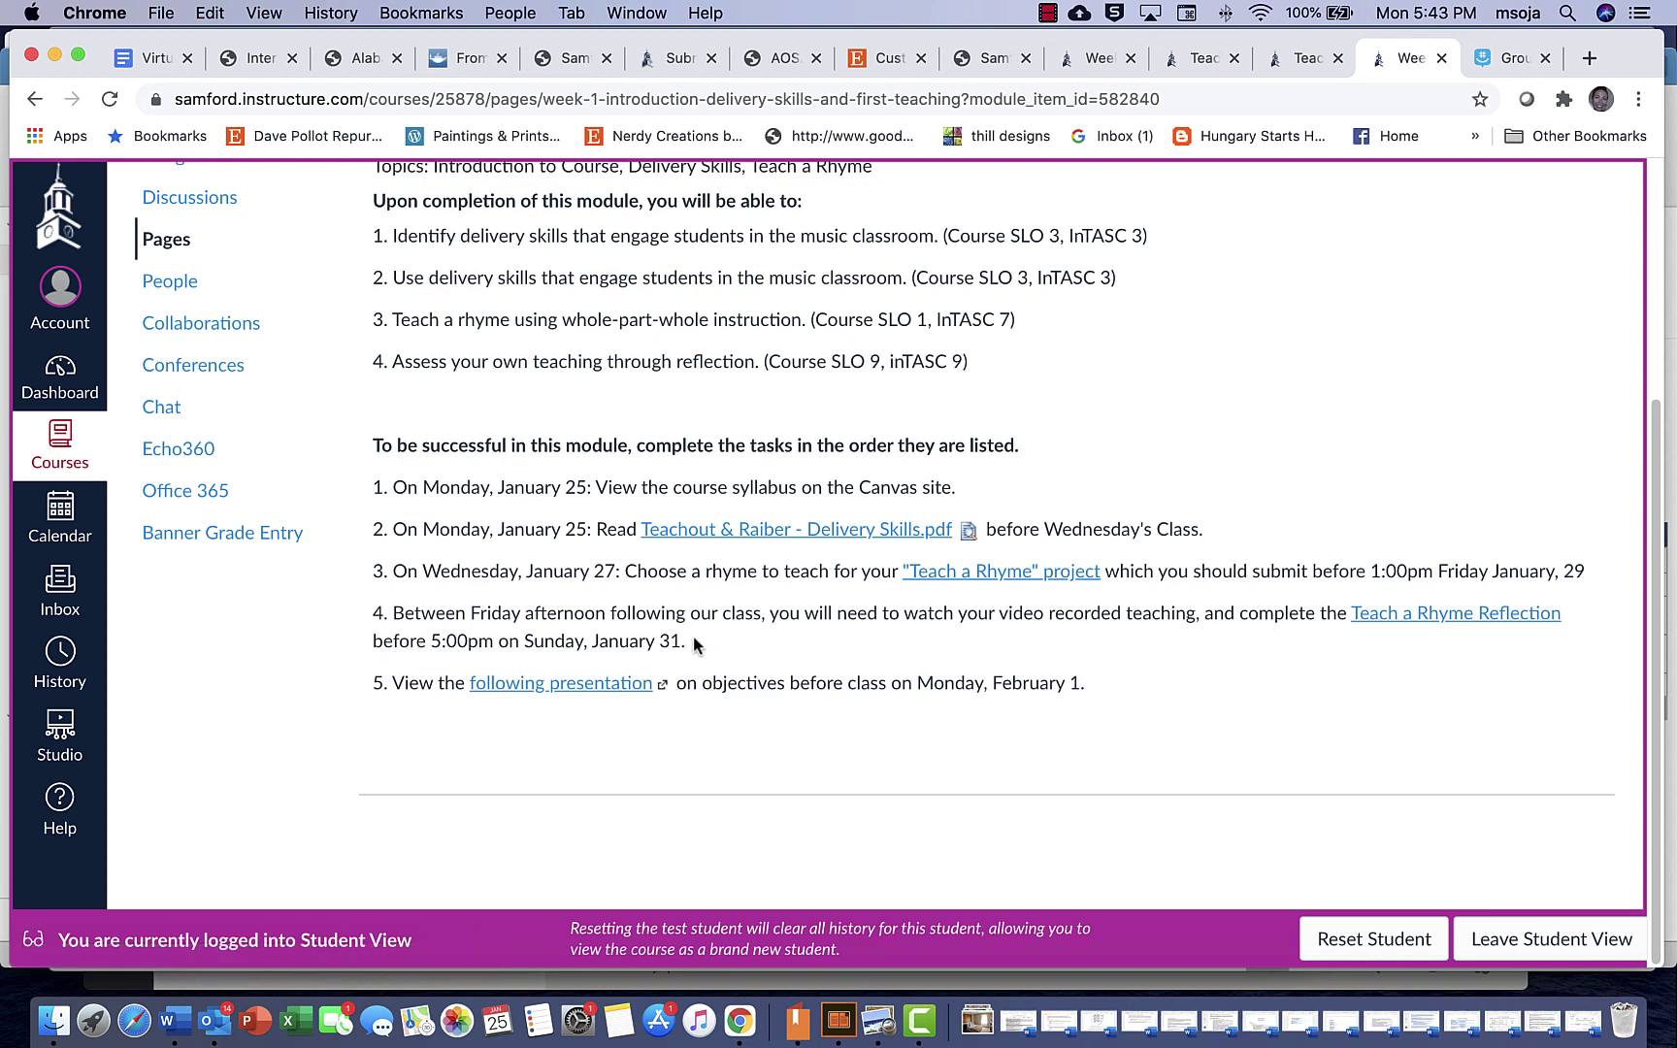
{"action": "left_click_drag", "start_coordinate": [690, 641], "coordinate": [429, 640]}
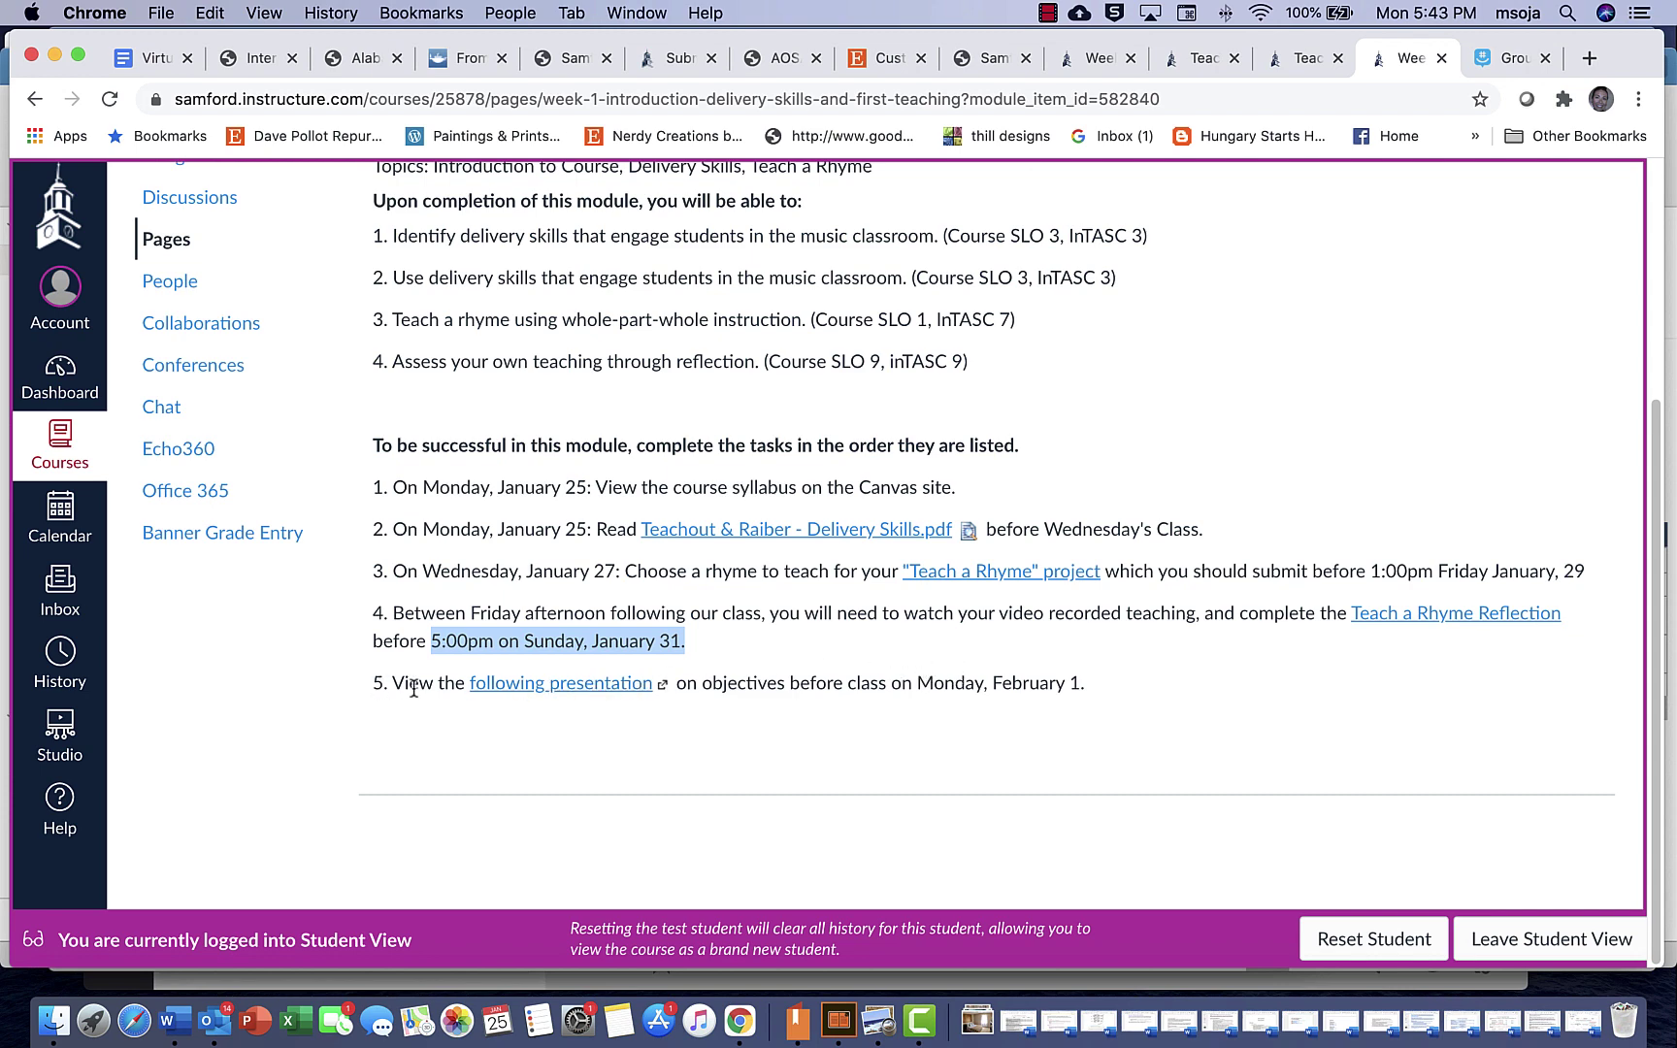
Browse the first three slides of the linked Objectives presentation, then close it.
{"action": "left_click", "coordinate": [511, 684]}
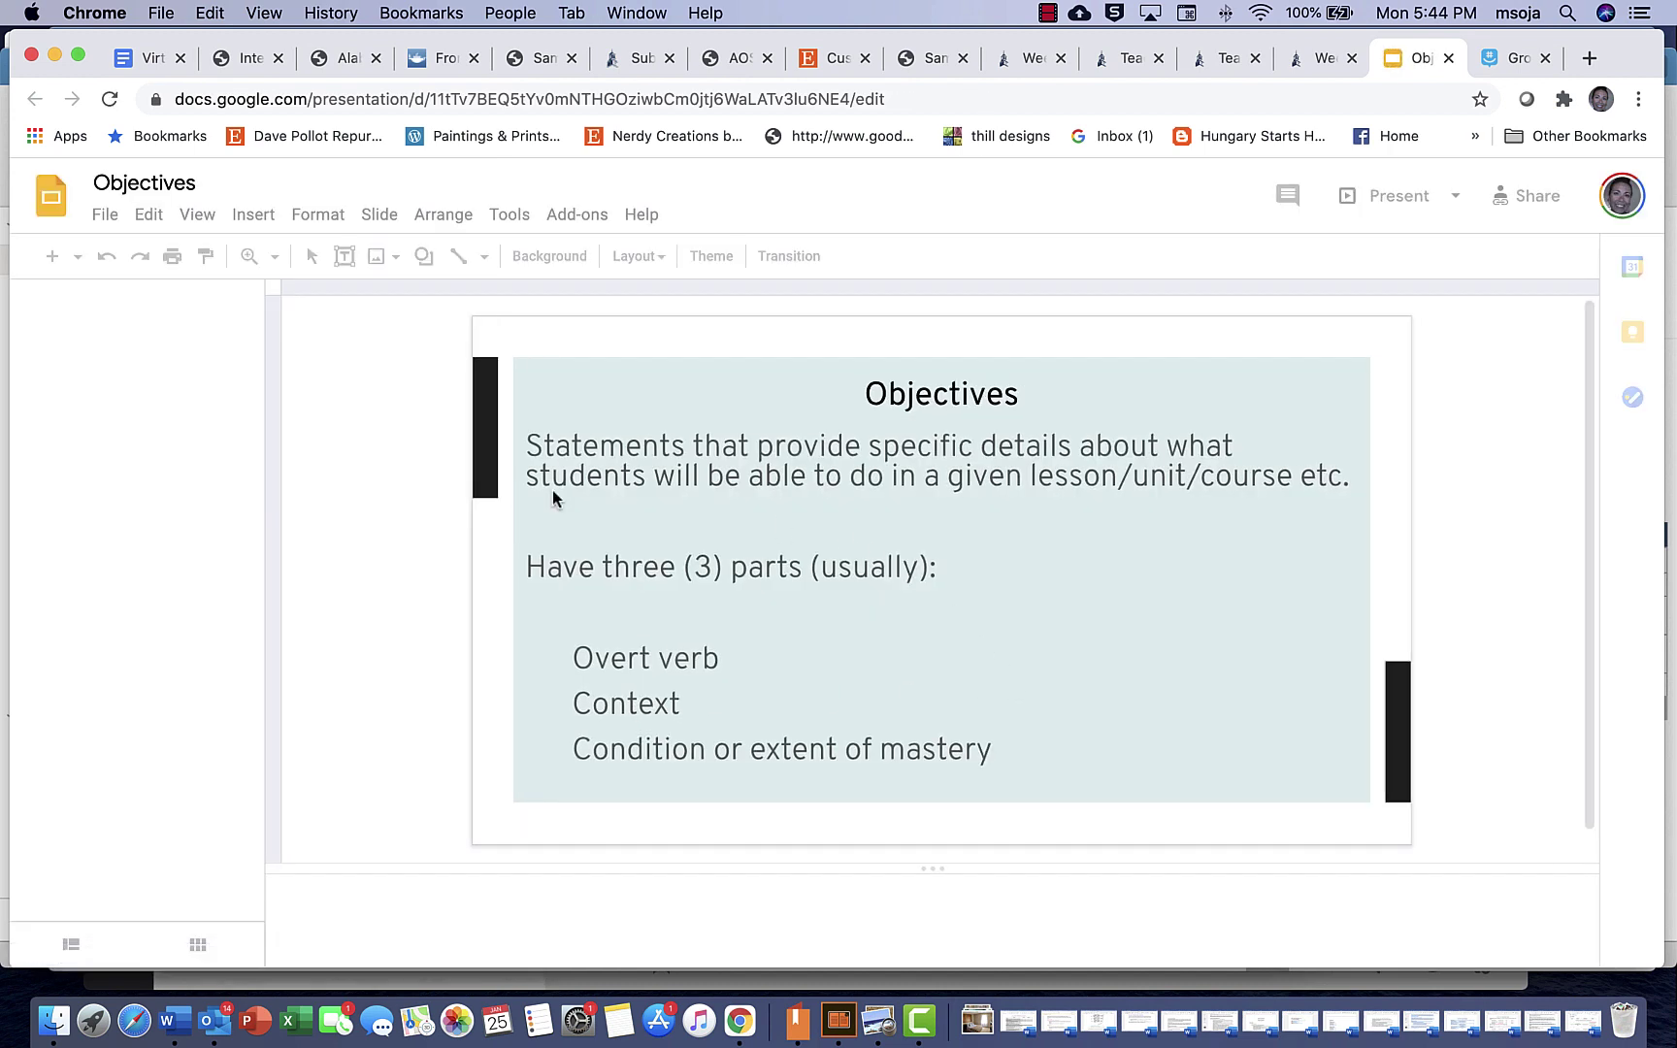
{"action": "left_click", "coordinate": [151, 466]}
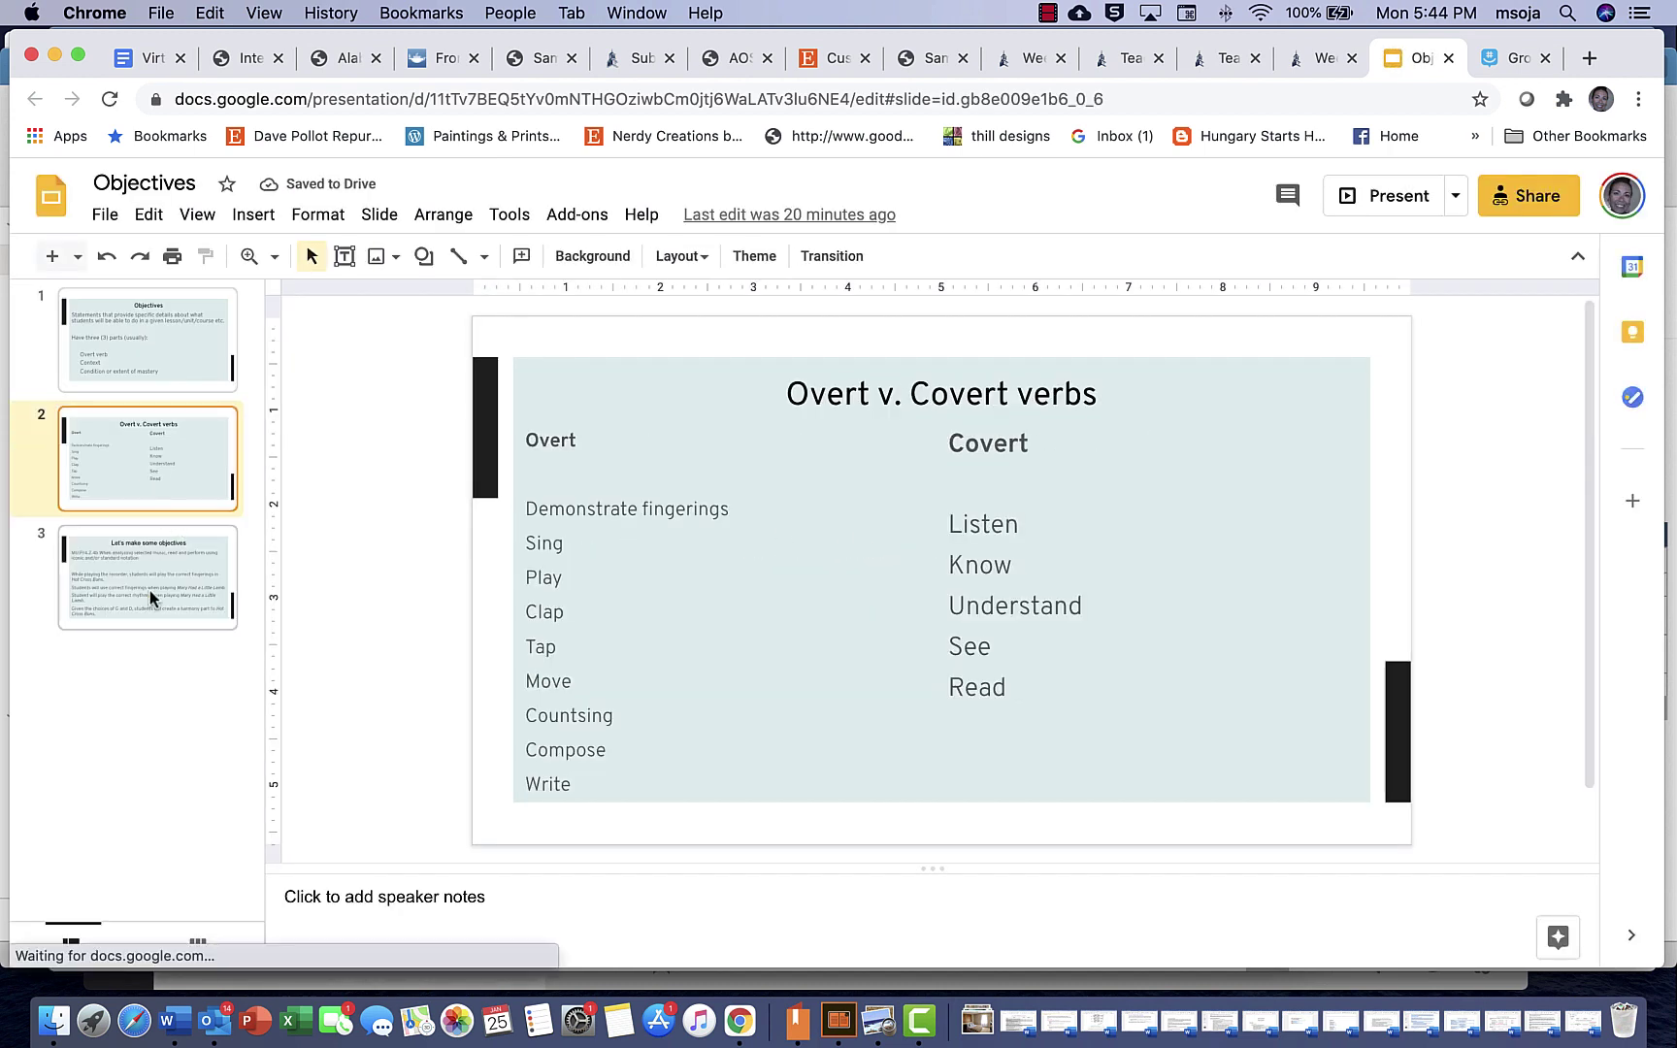
{"action": "left_click", "coordinate": [150, 594]}
{"action": "left_click", "coordinate": [105, 347]}
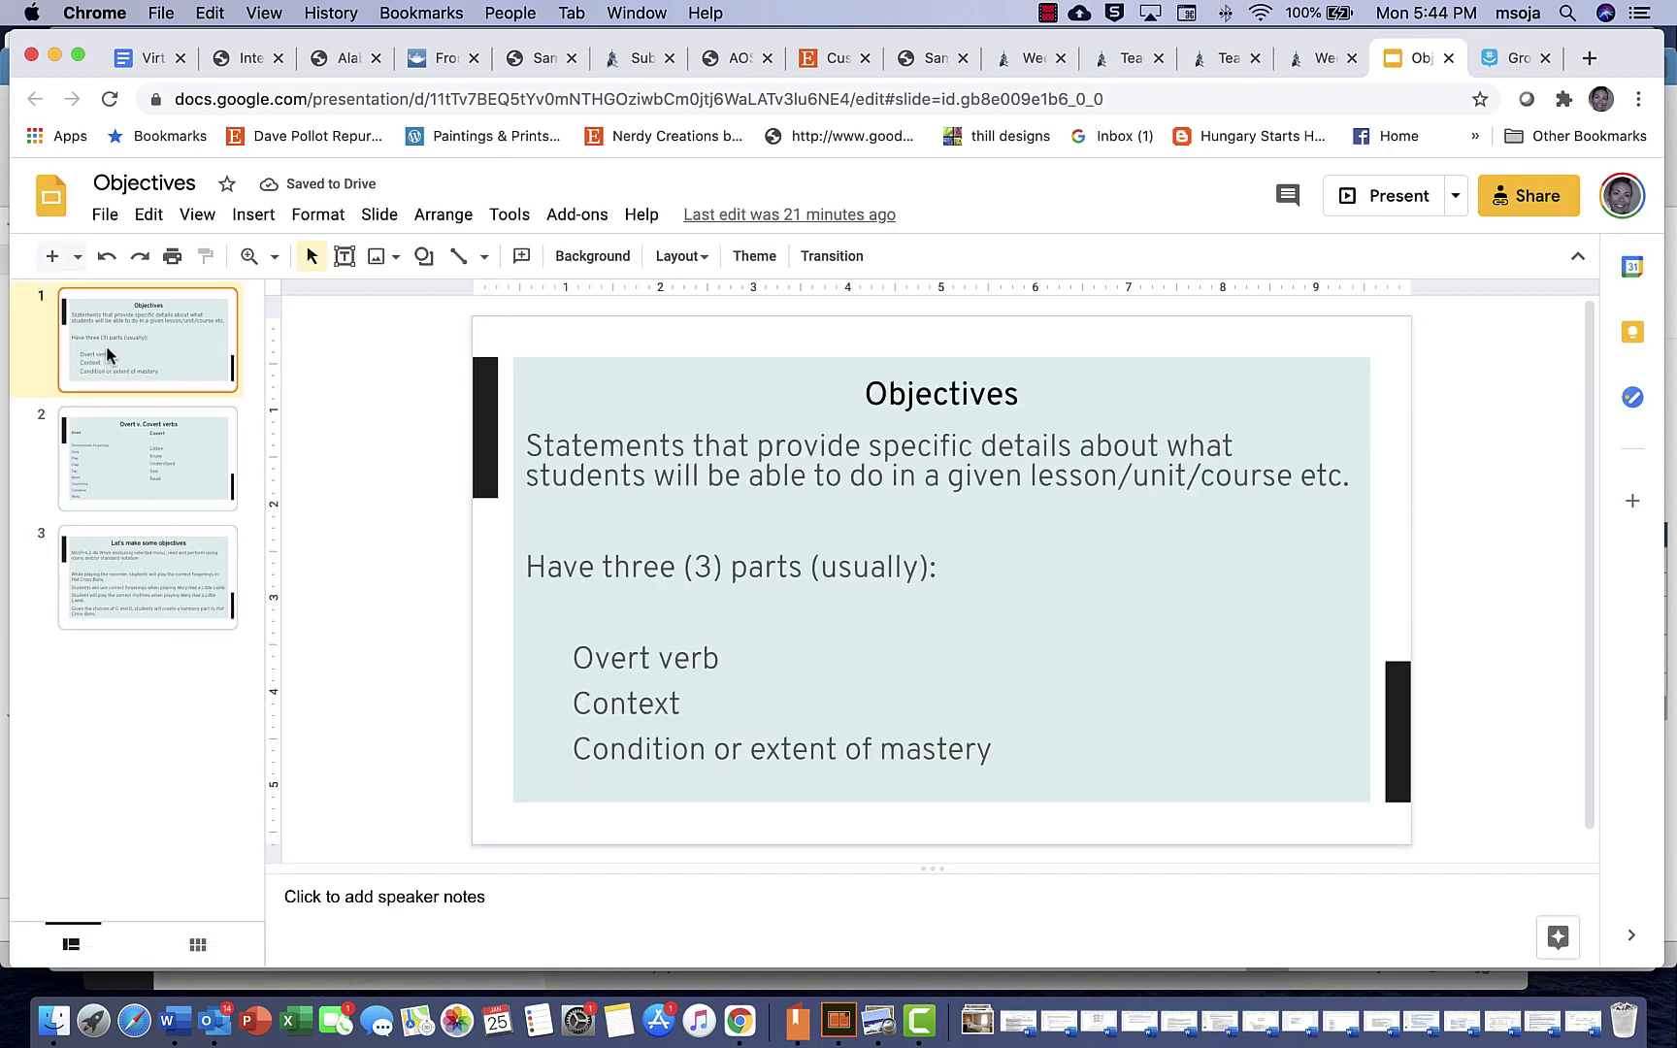
{"action": "left_click", "coordinate": [1449, 58]}
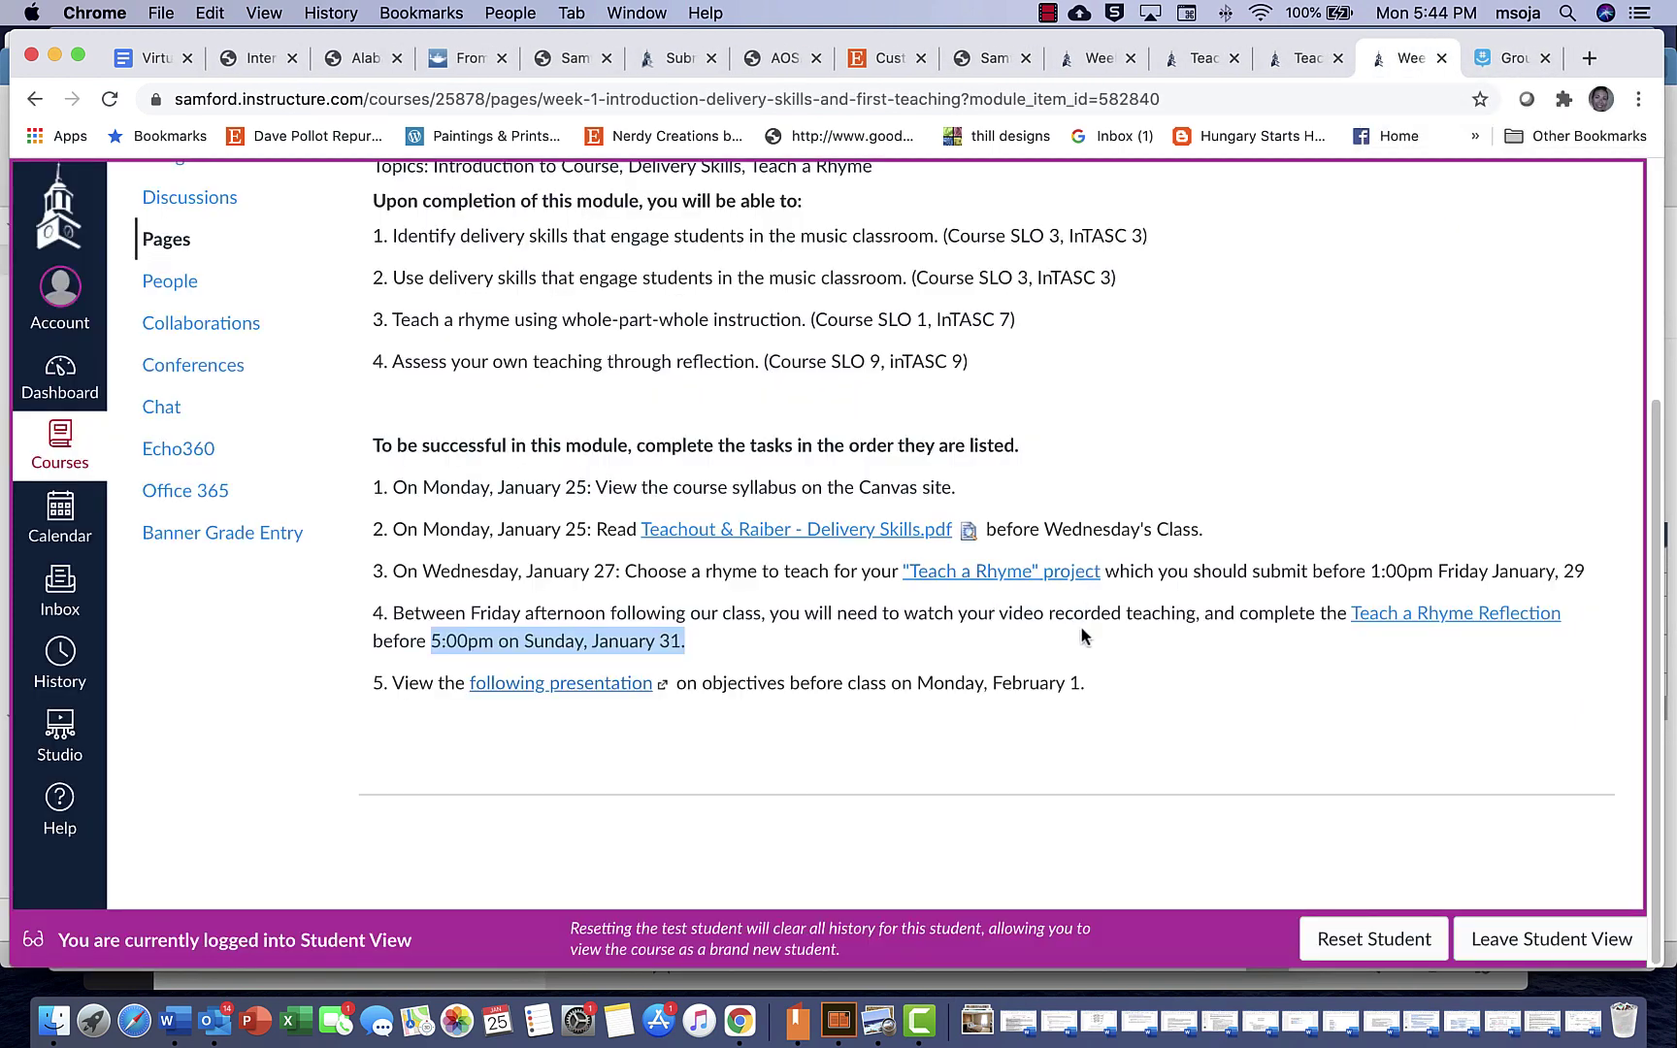
{"action": "left_click", "coordinate": [535, 569]}
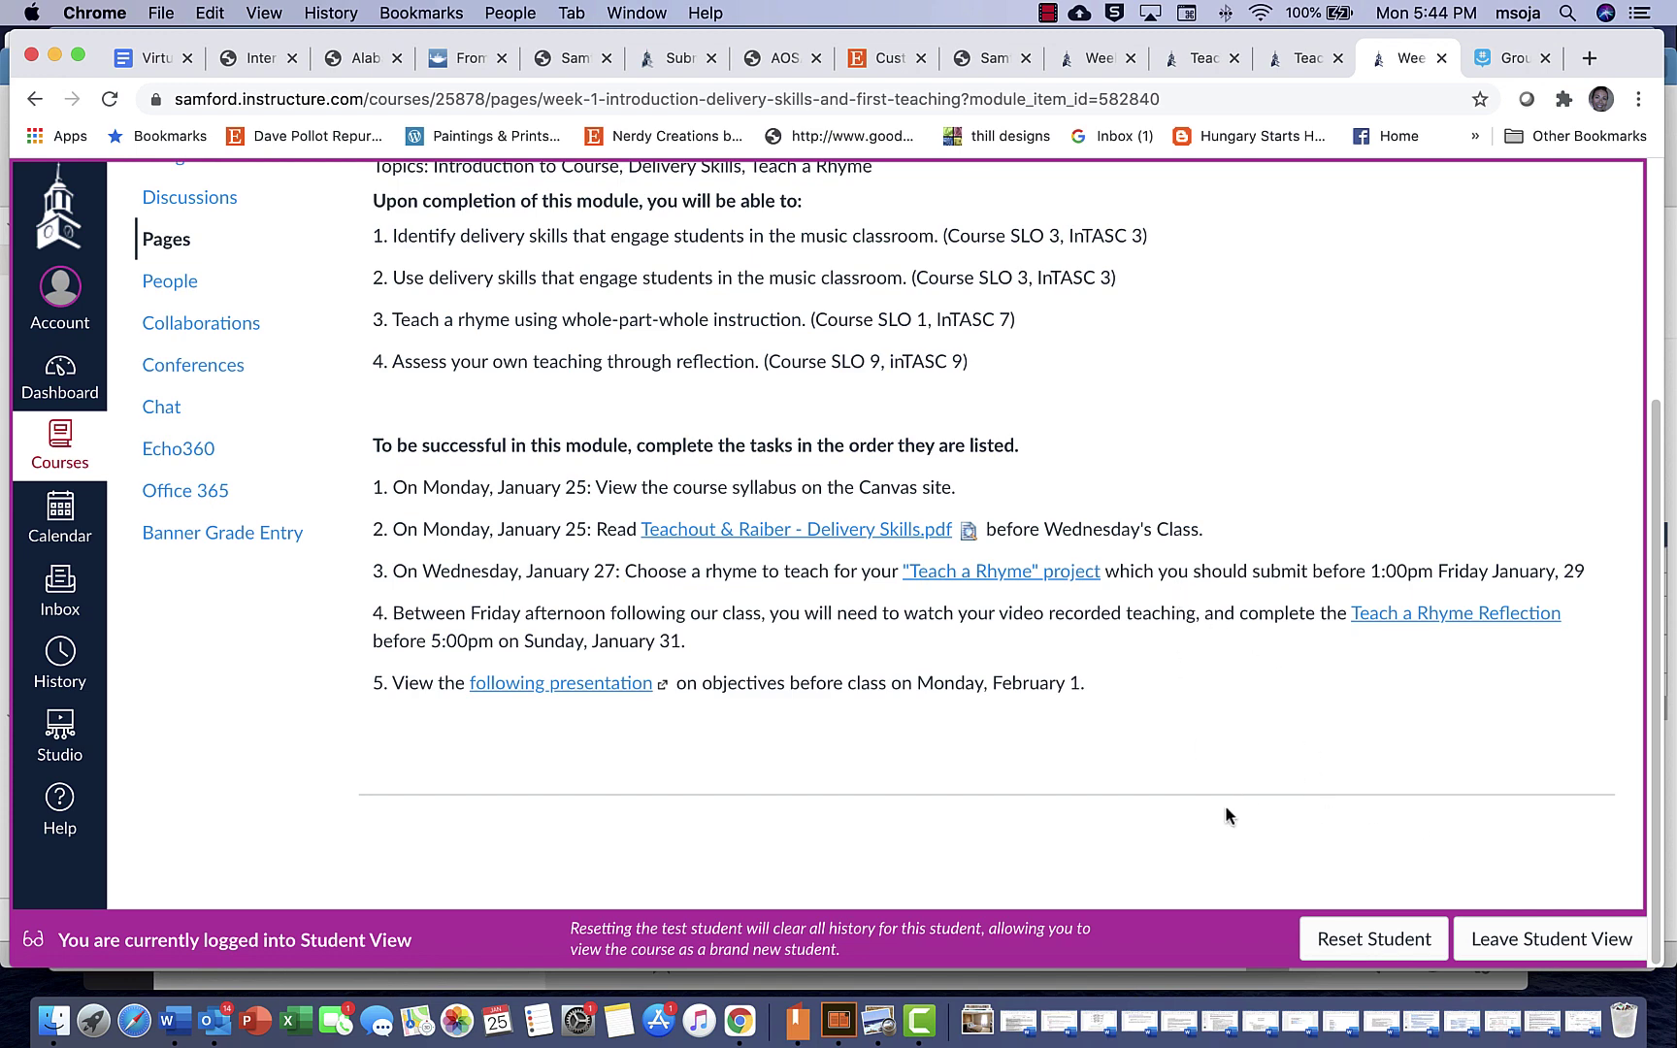
{"action": "scroll", "coordinate": [1332, 801], "scroll_direction": "up", "scroll_amount": 5}
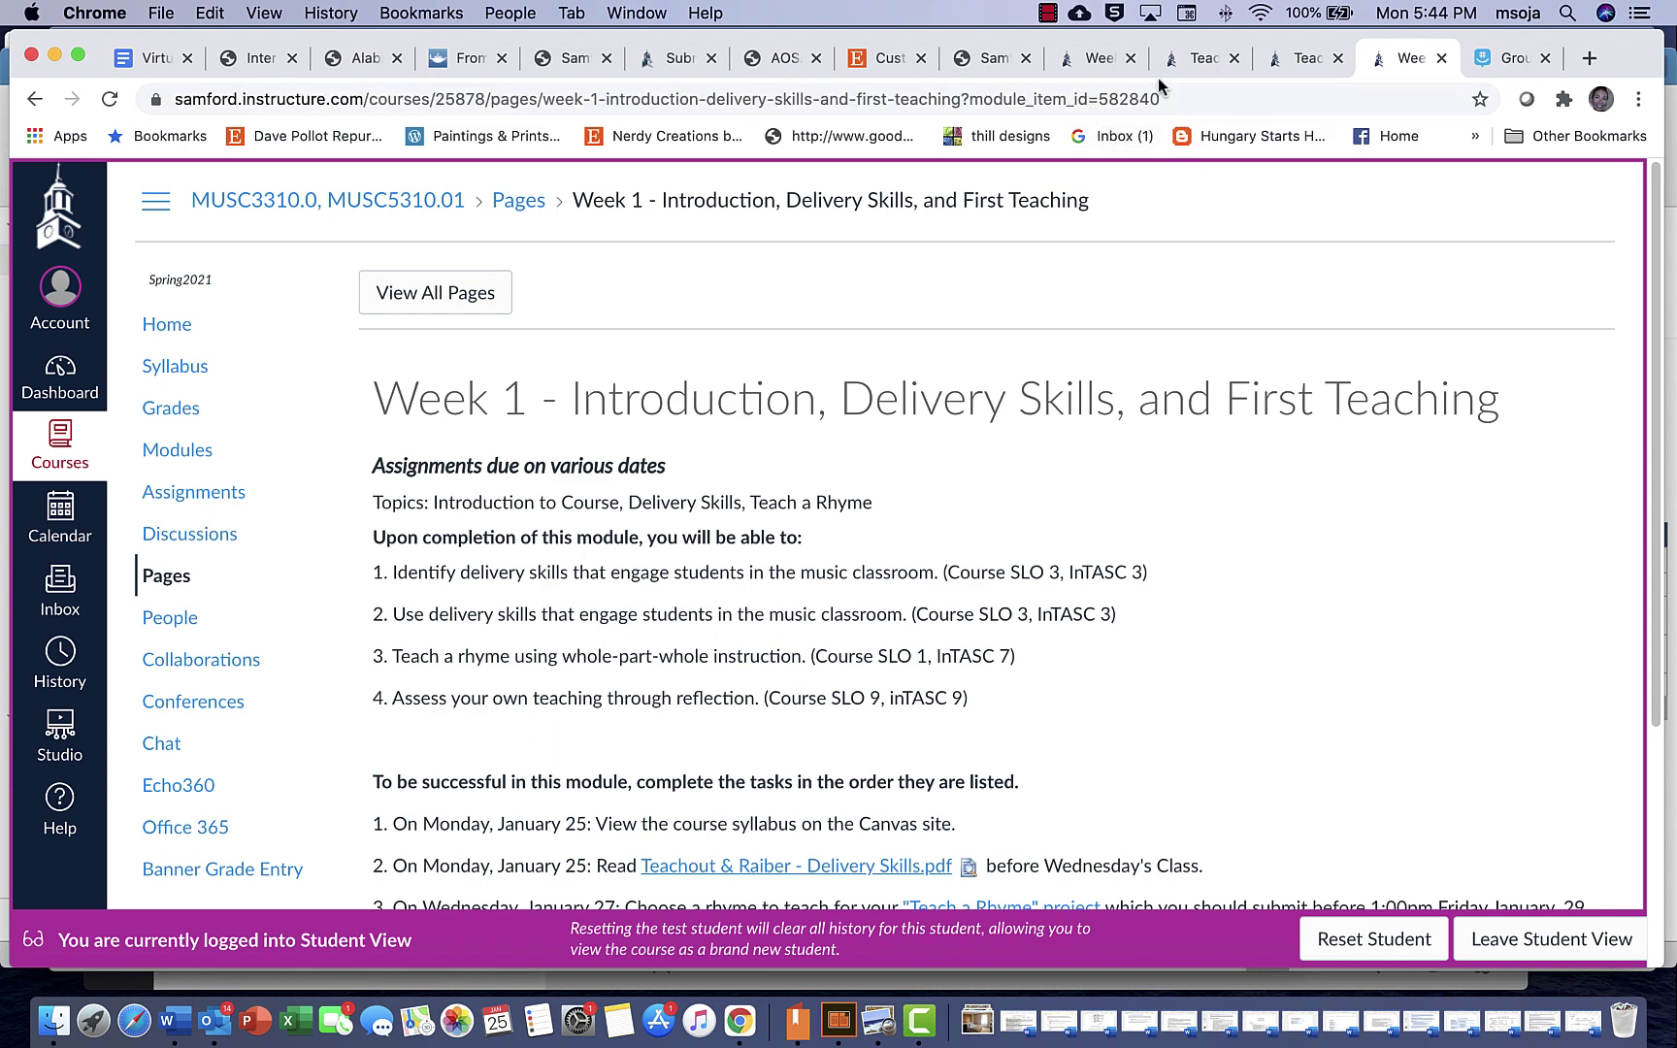
{"action": "left_click", "coordinate": [1048, 16]}
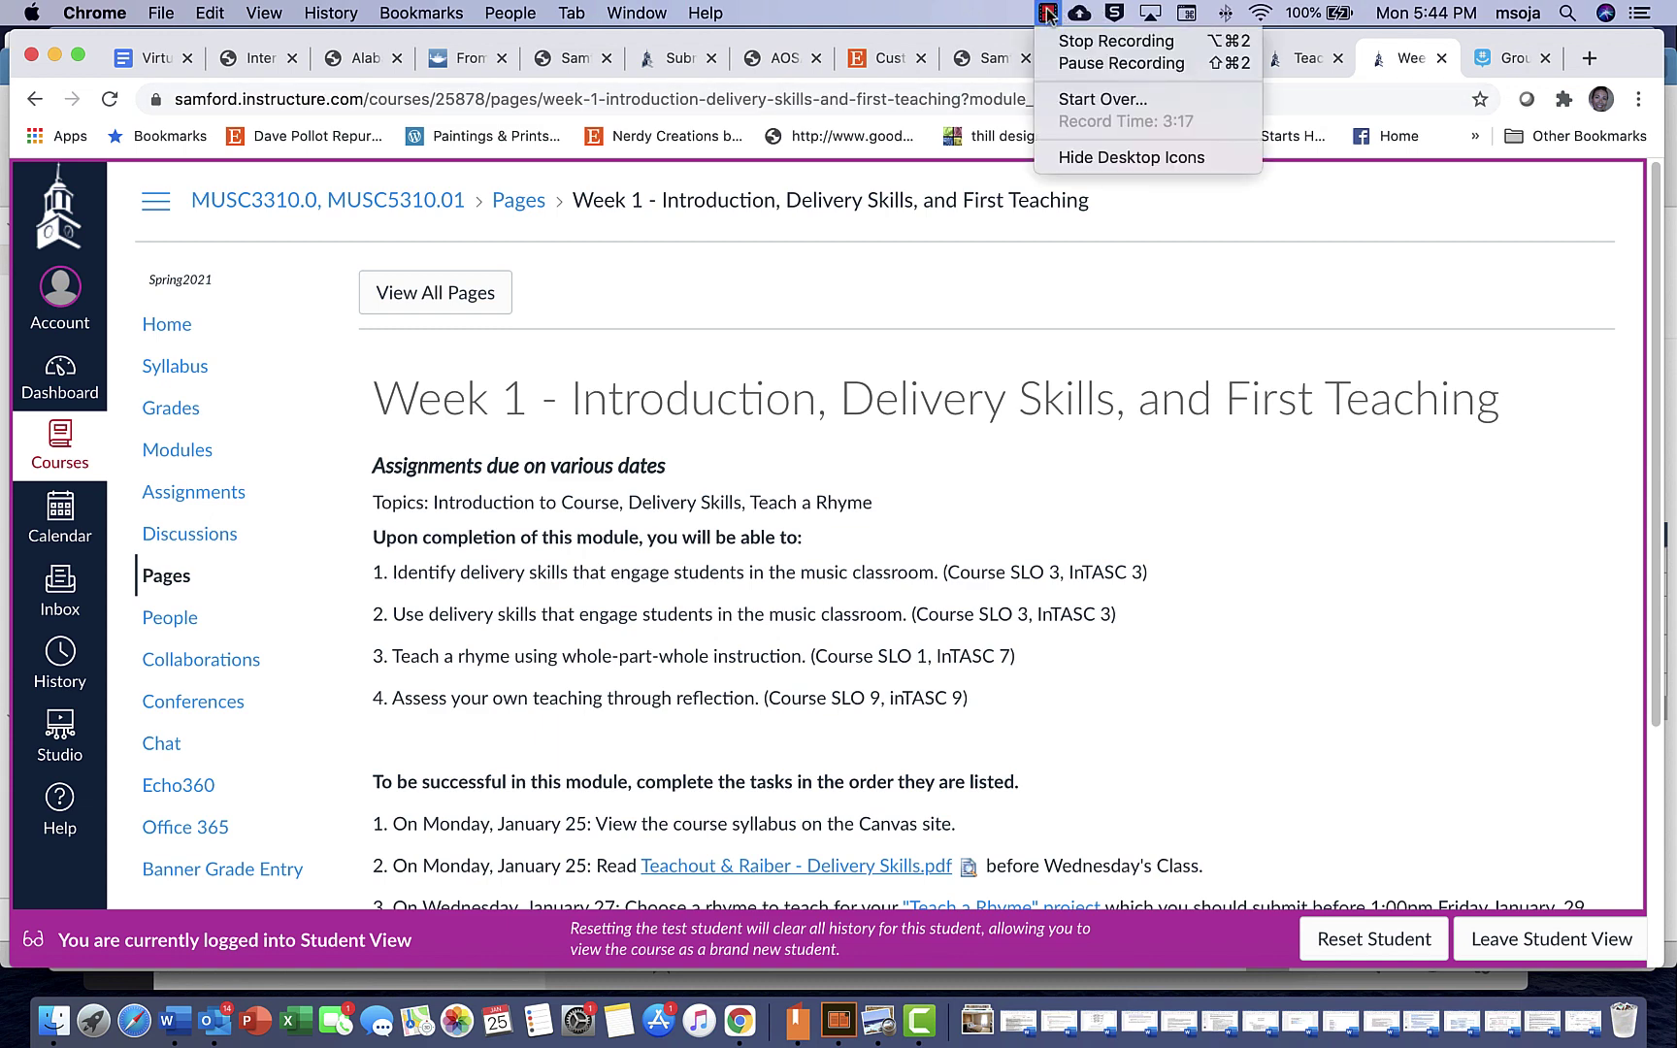